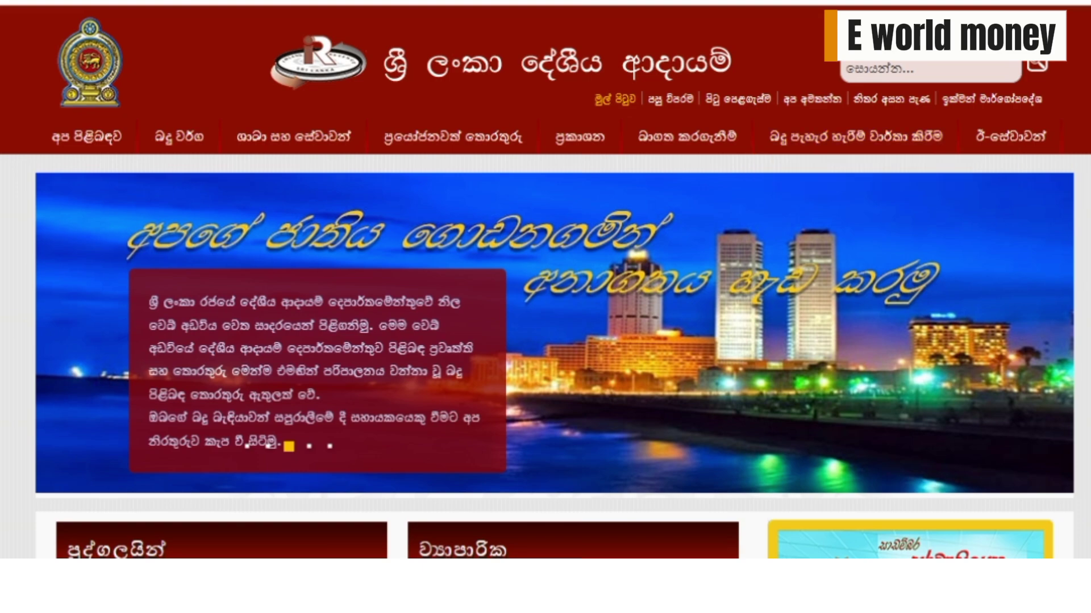
# - Scroll down the Inland Revenue homepage to reach the TPR_Guidelines_1.2_S.pdf guidelines link
pyautogui.scroll(-5, 545, 284)
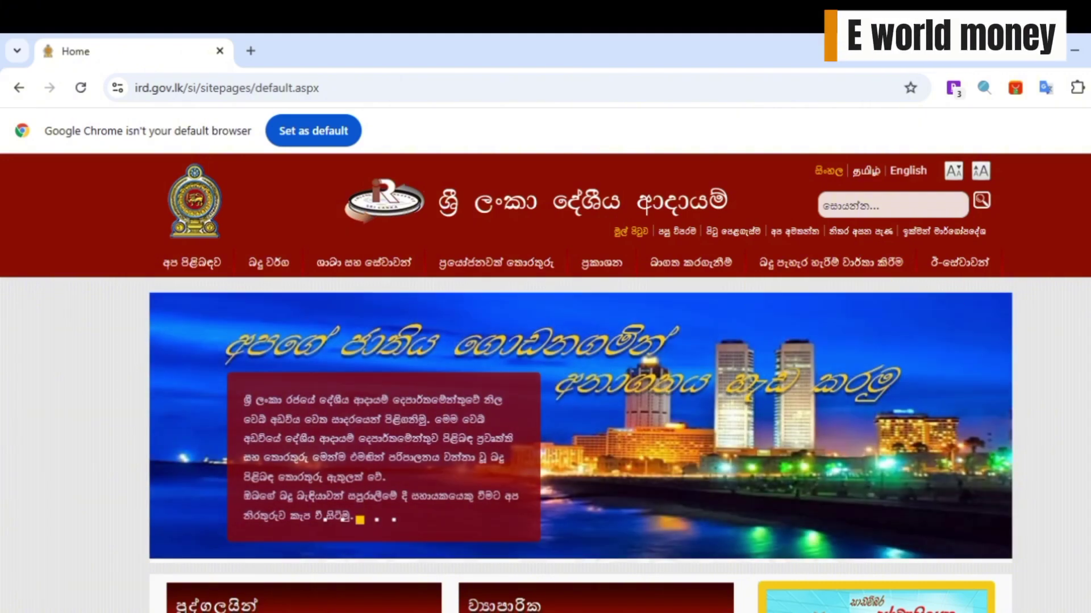
pyautogui.scroll(-5, 580, 384)
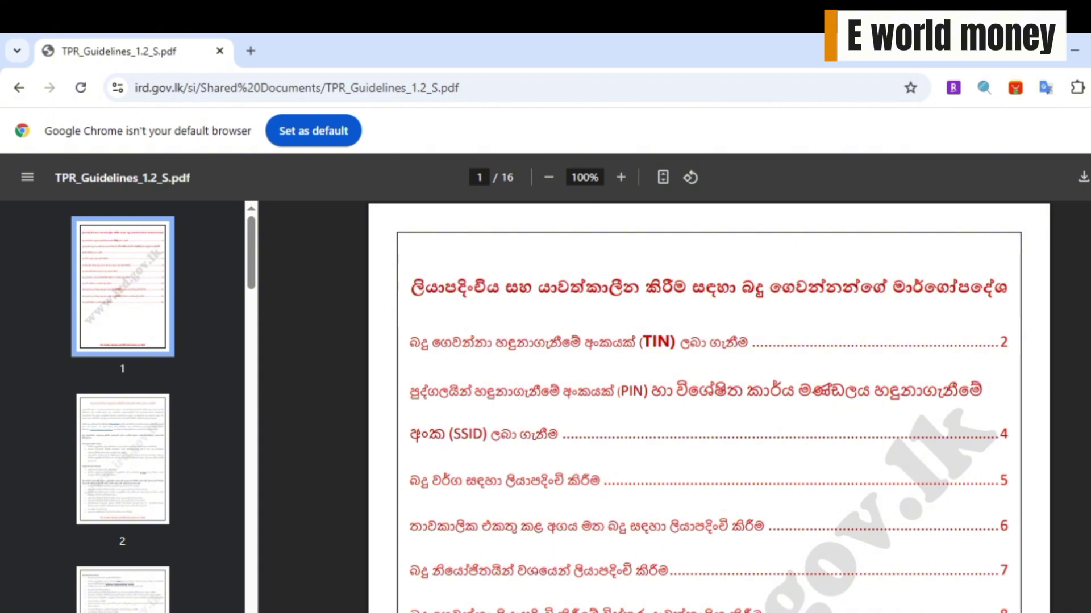
# - Scroll through the pages of the taxpayer registration guidelines PDF
pyautogui.scroll(-4, 709, 406)
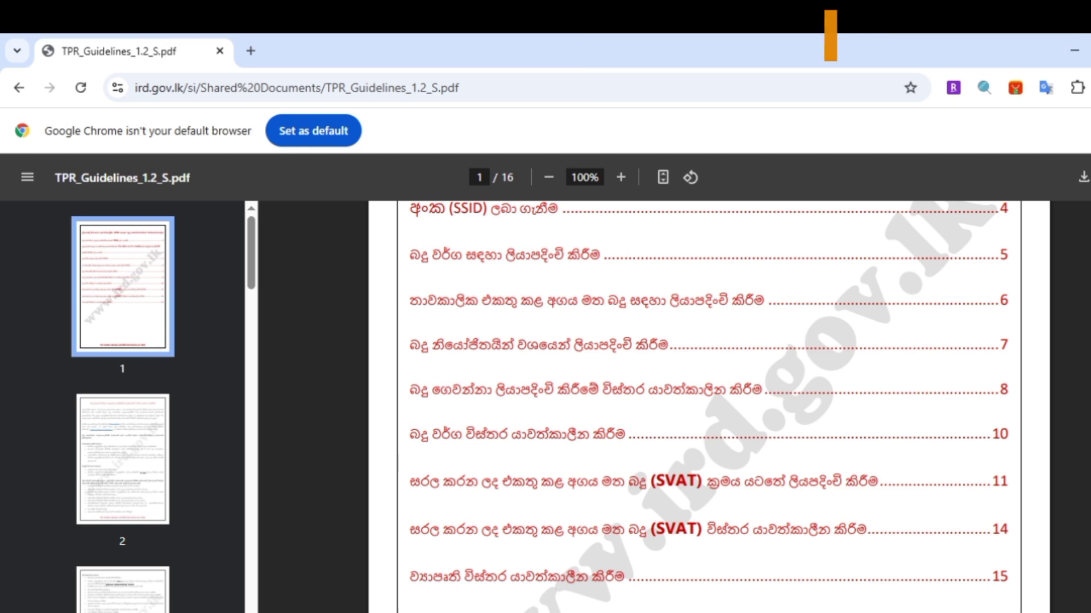
pyautogui.scroll(-20, 122, 407)
pyautogui.scroll(-5, 709, 407)
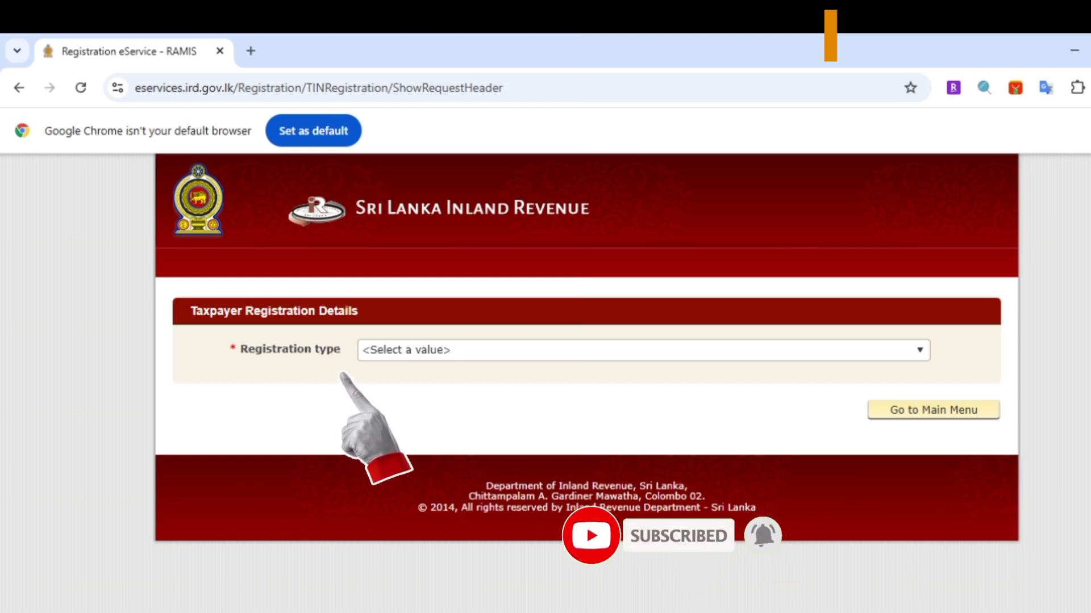
# - Choose INDIVIDUAL LOCAL as the registration type
pyautogui.click(643, 350)
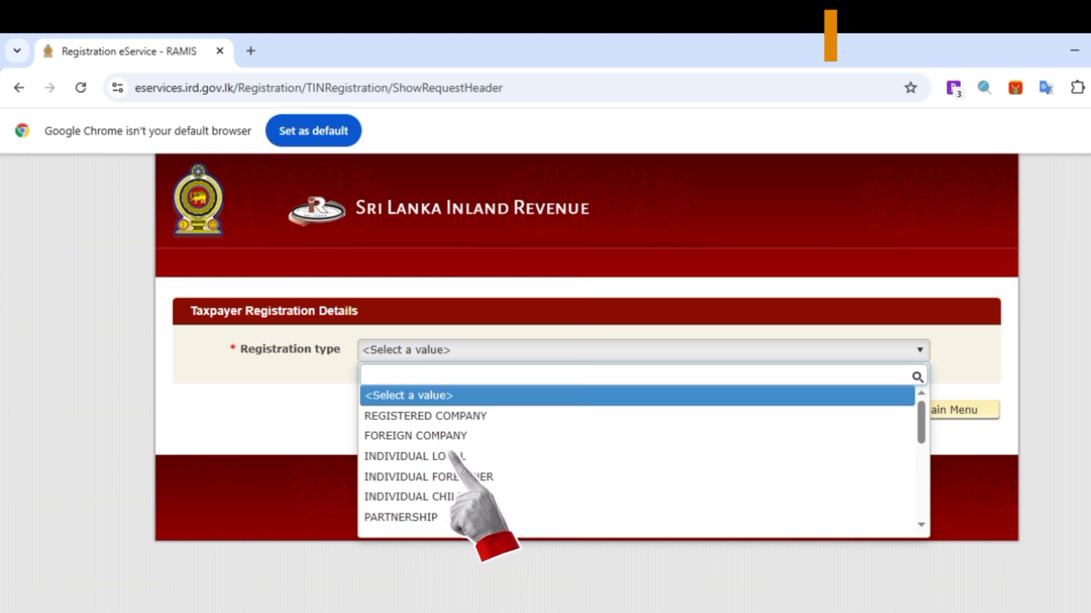
pyautogui.click(415, 456)
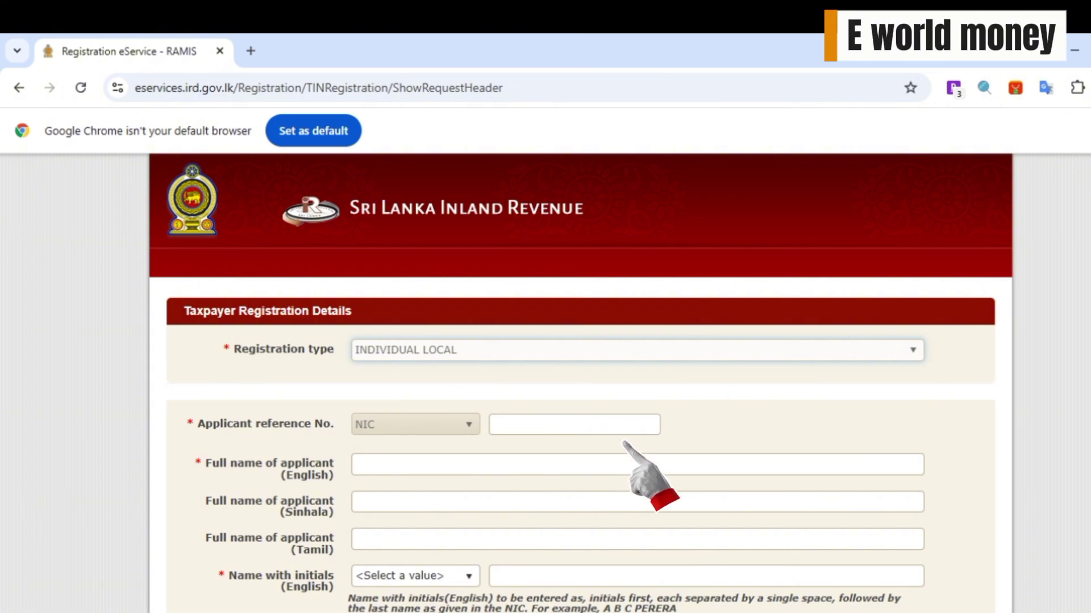
# - Fill in the applicant's NIC number and full name in English
pyautogui.click(358, 465)
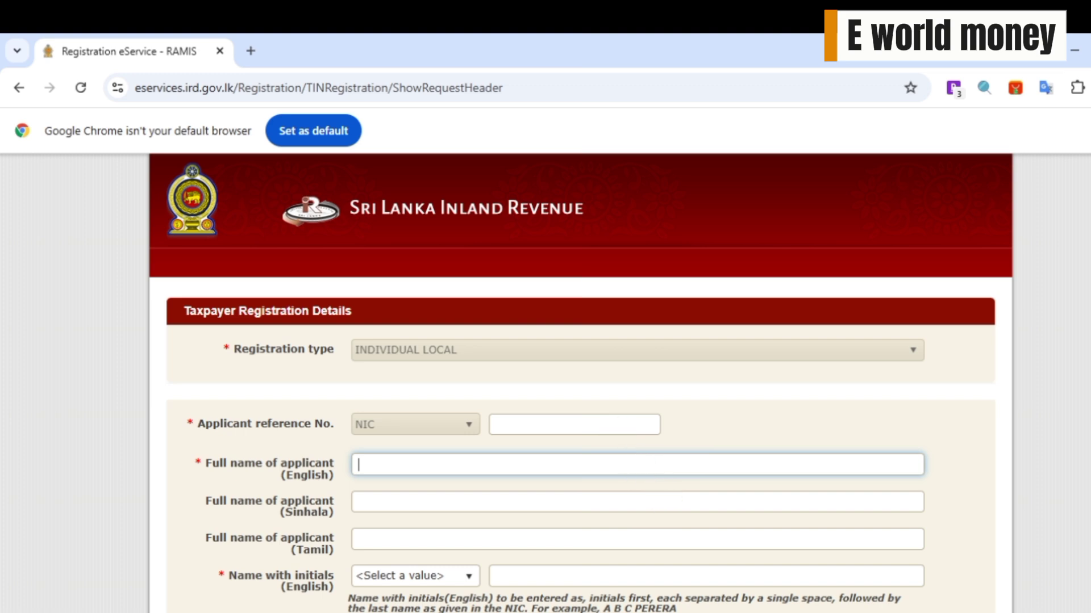
pyautogui.click(453, 464)
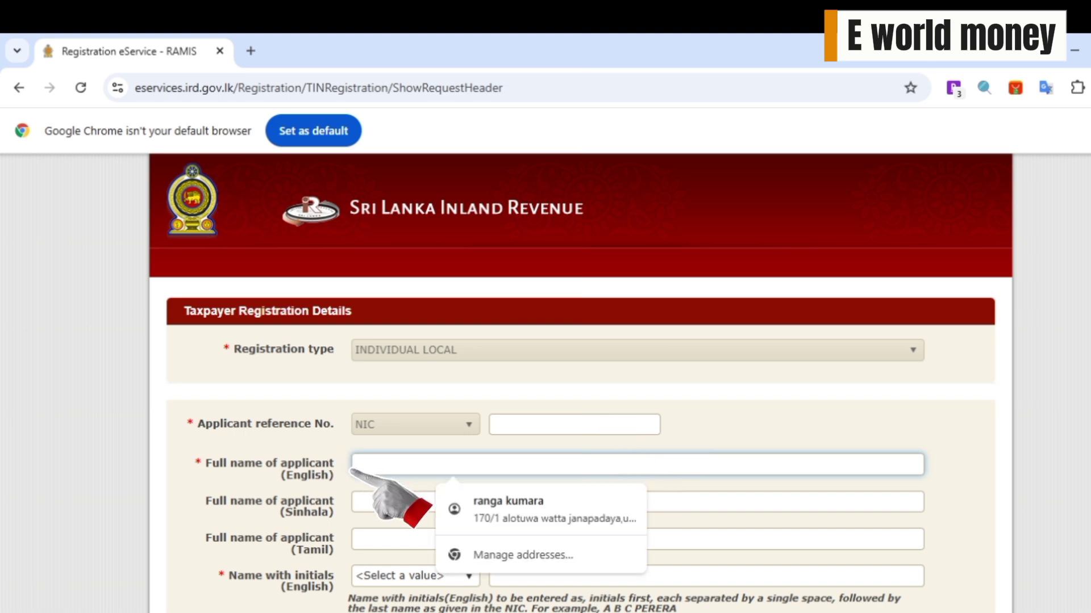
pyautogui.click(341, 463)
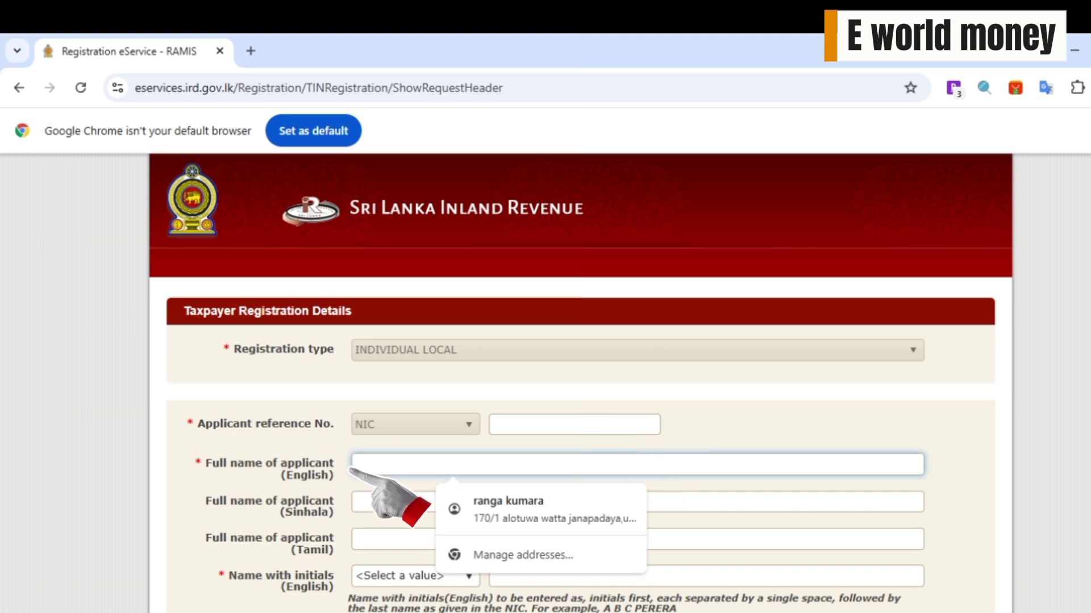
pyautogui.click(342, 462)
pyautogui.hotkey('shift', 'Tab')
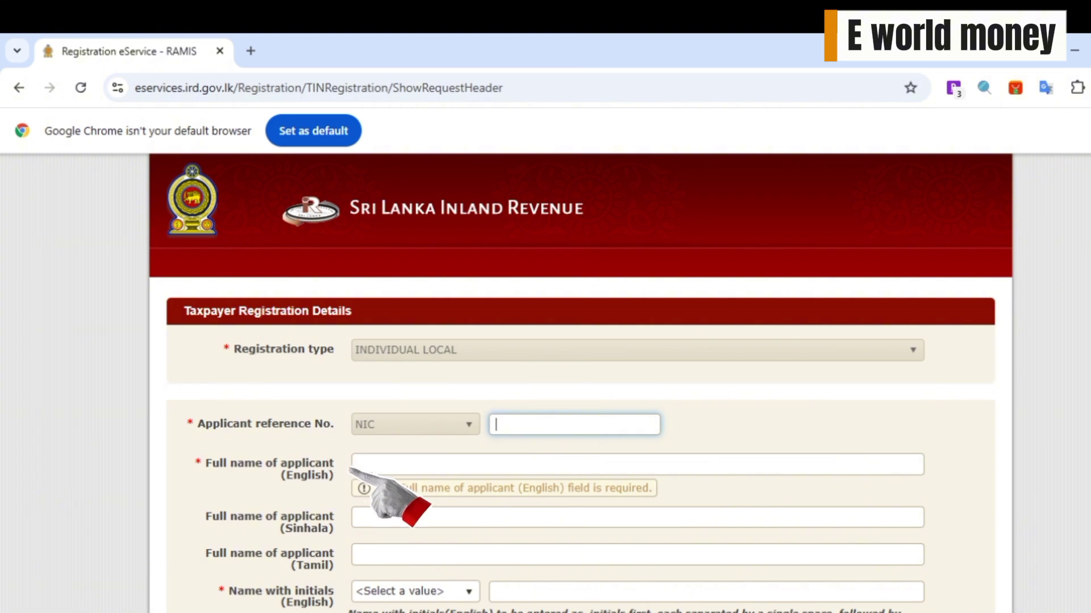
pyautogui.click(341, 463)
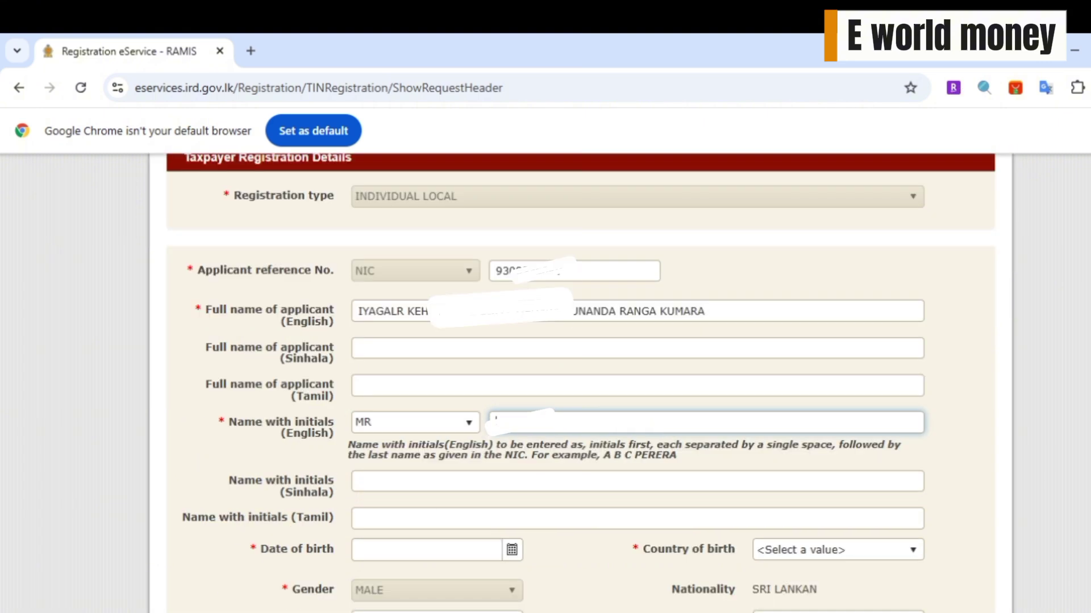
# - Type the applicant's English name with initials
pyautogui.click(575, 420)
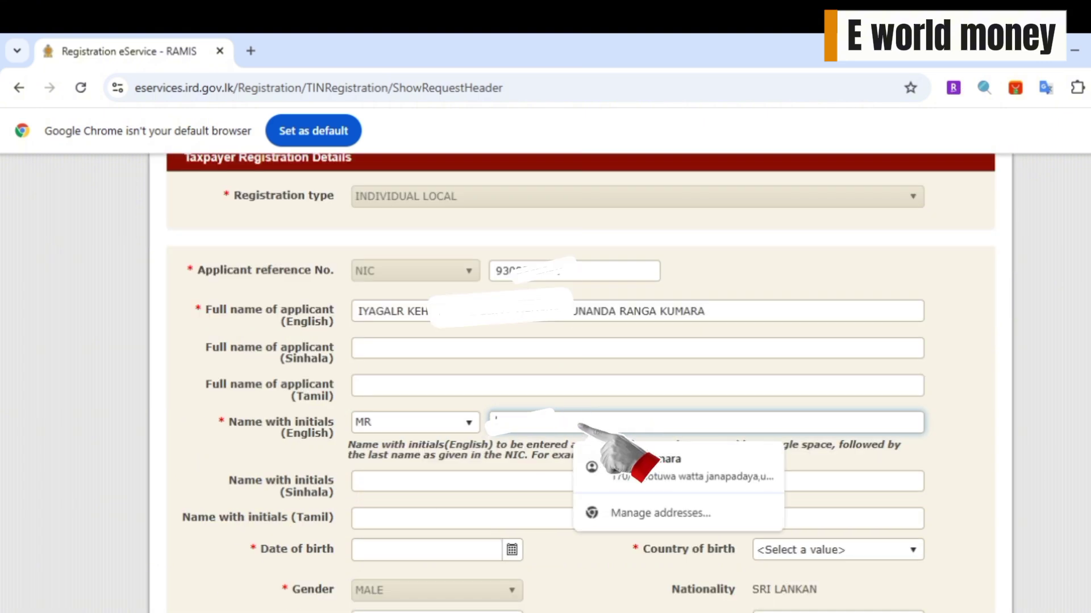
pyautogui.click(576, 423)
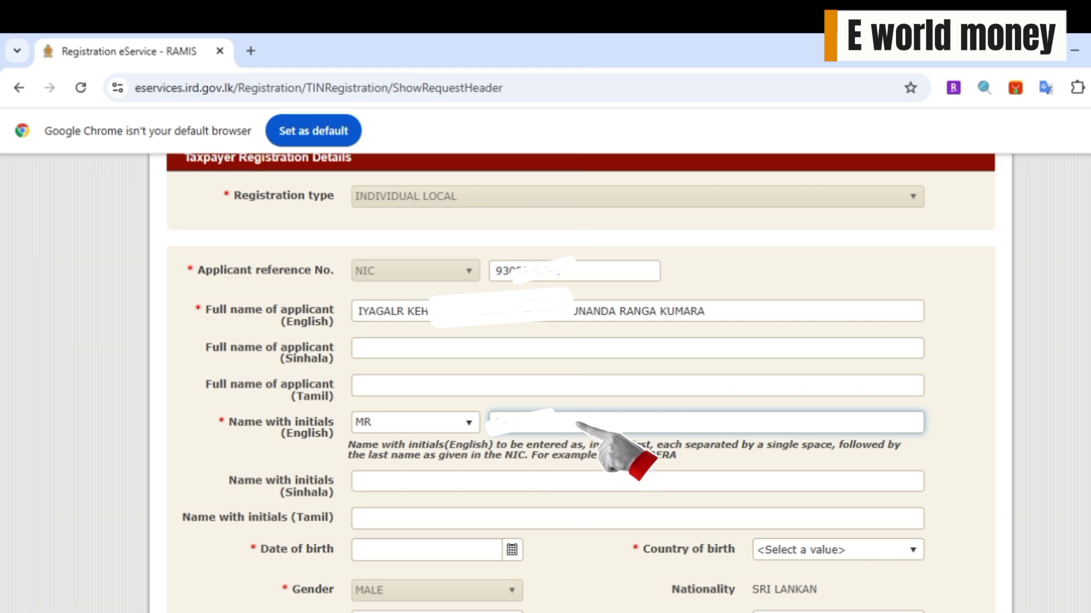
pyautogui.click(577, 421)
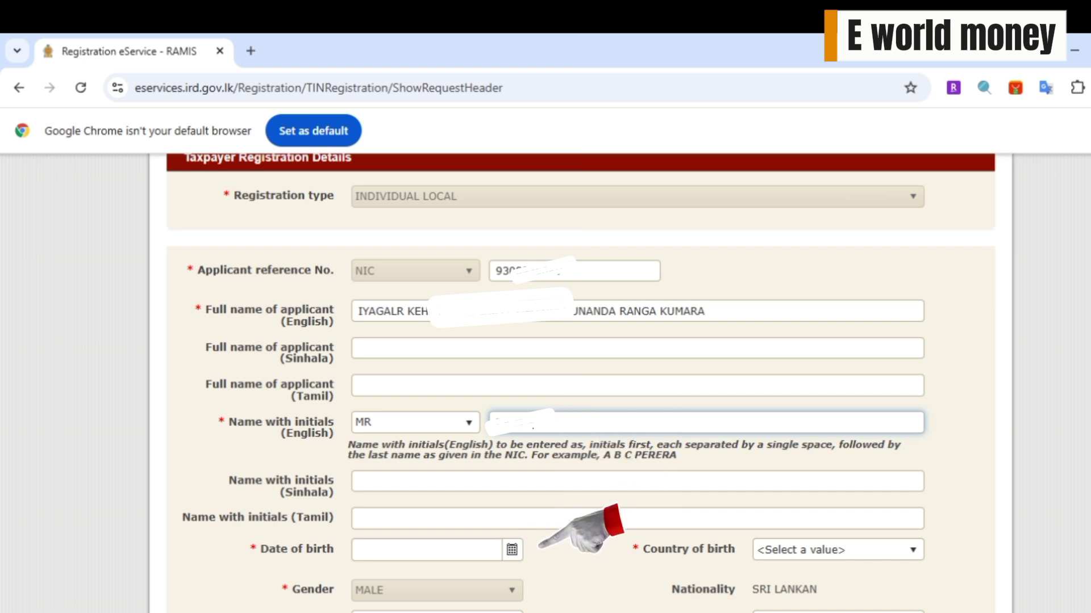
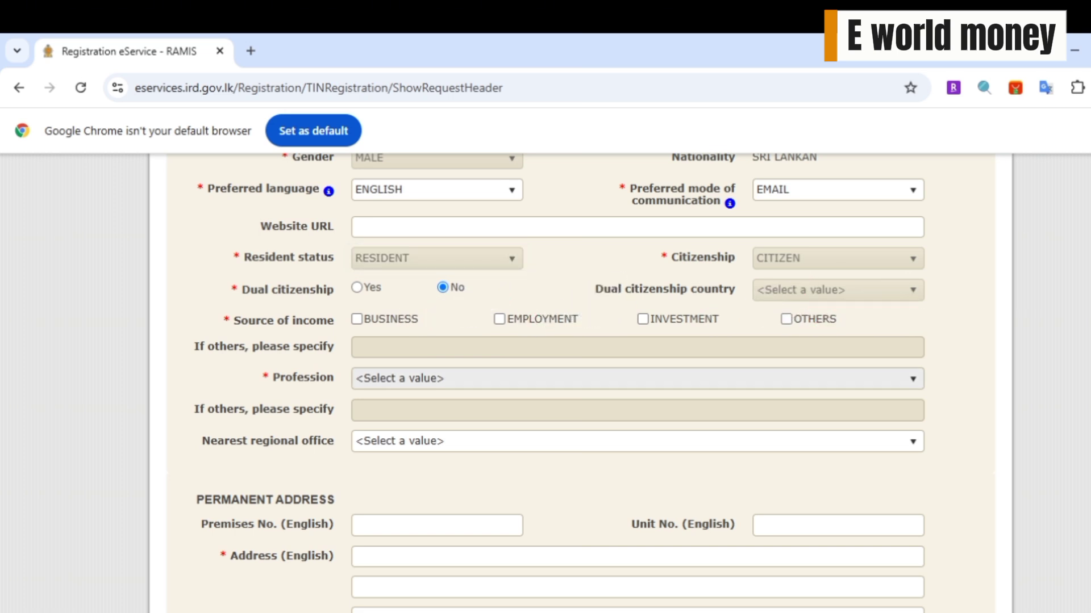
# - Set Profession to OTHERS and specify the occupation as 'CHIEF CAS'
pyautogui.click(525, 379)
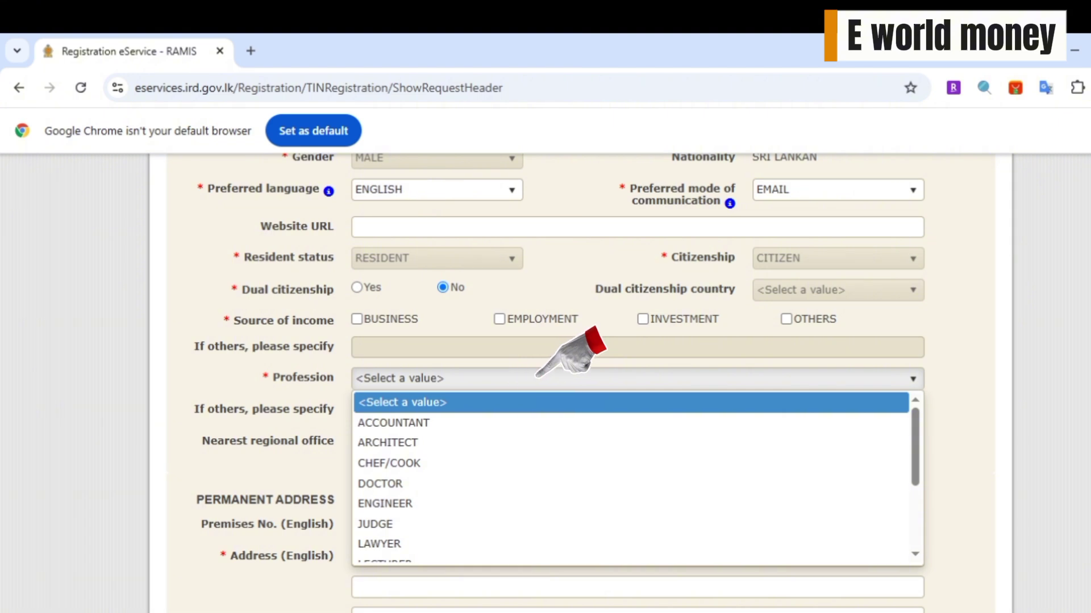
pyautogui.scroll(-2, 529, 379)
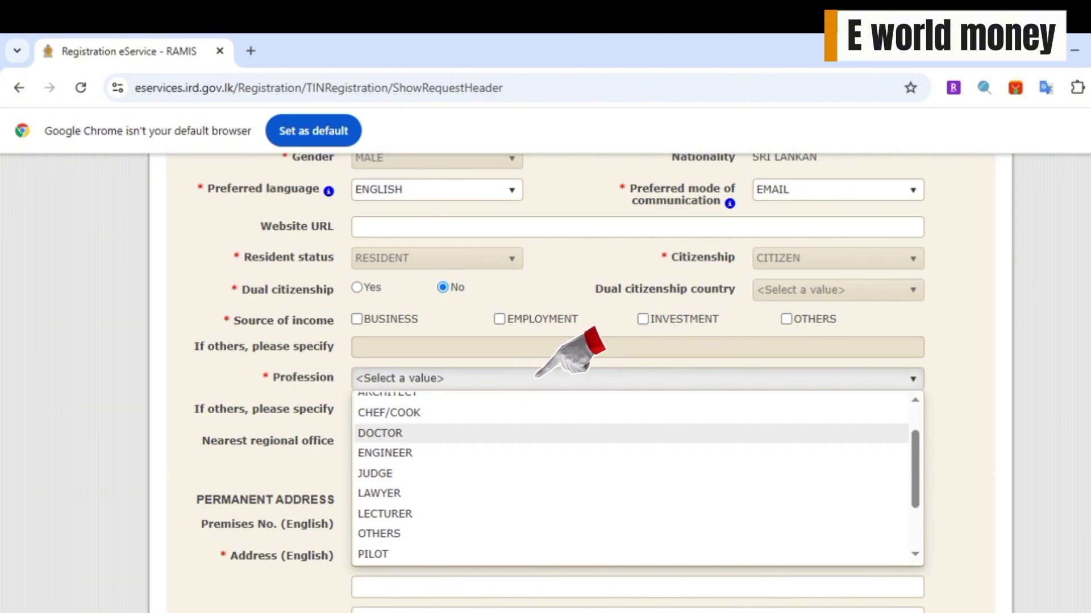
pyautogui.scroll(-2, 525, 381)
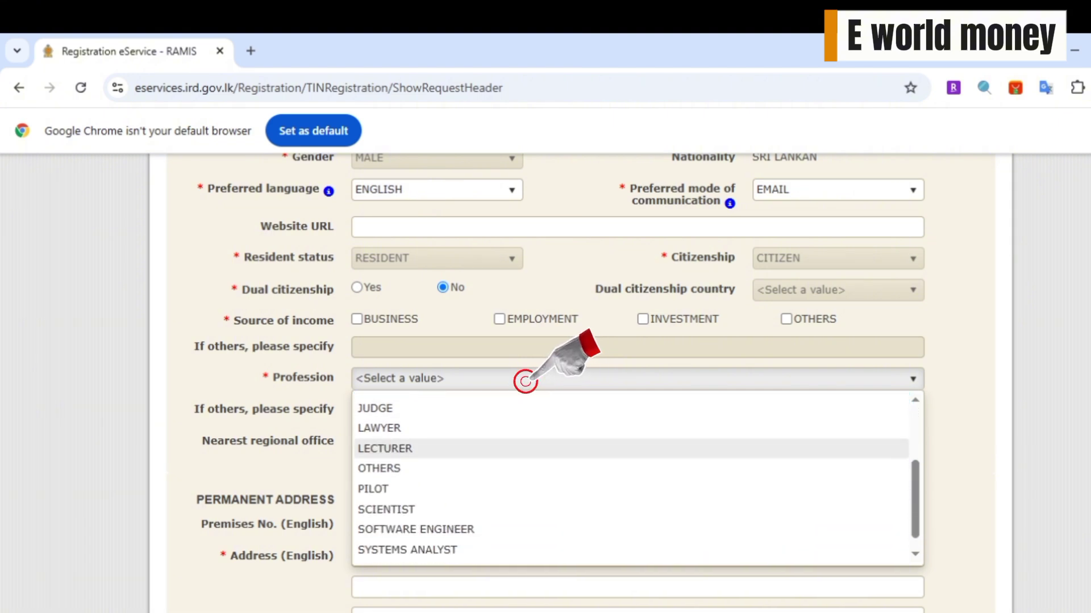
pyautogui.scroll(-1, 527, 380)
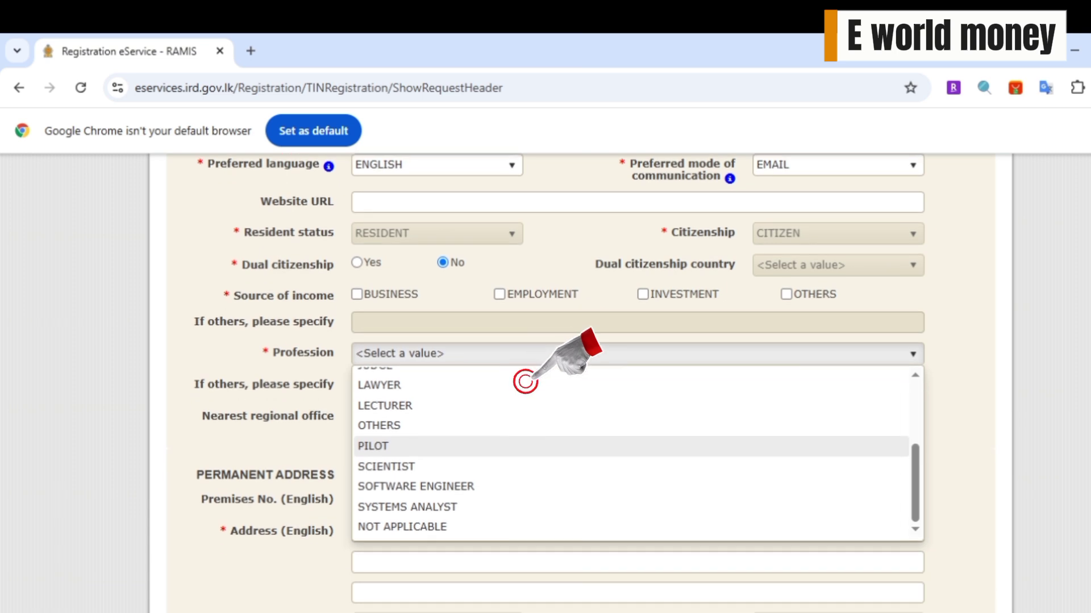
pyautogui.press('Up')
pyautogui.press('Up')
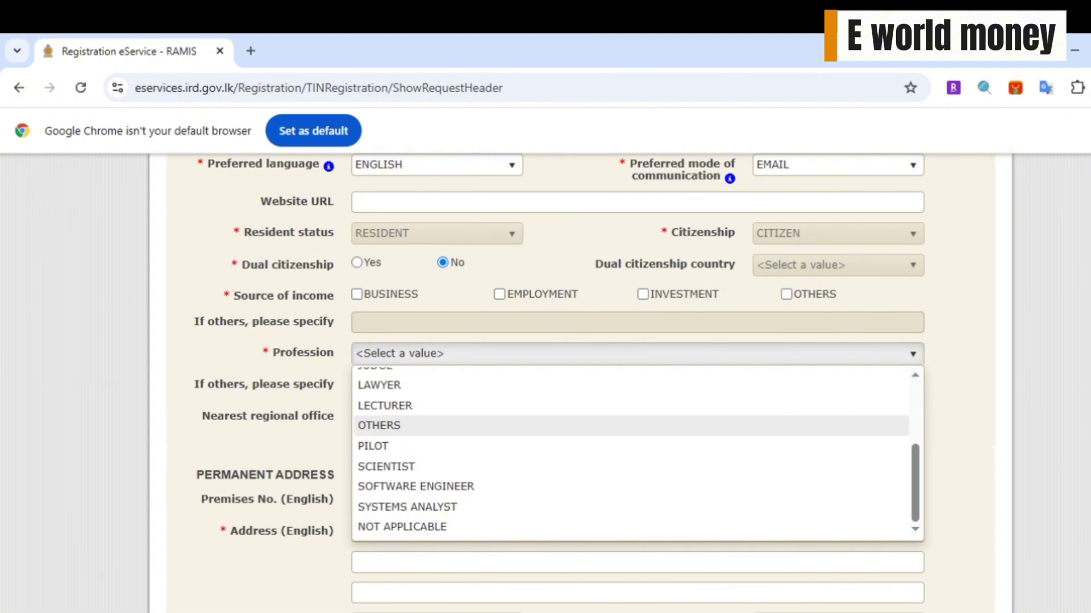
pyautogui.scroll(2, 630, 449)
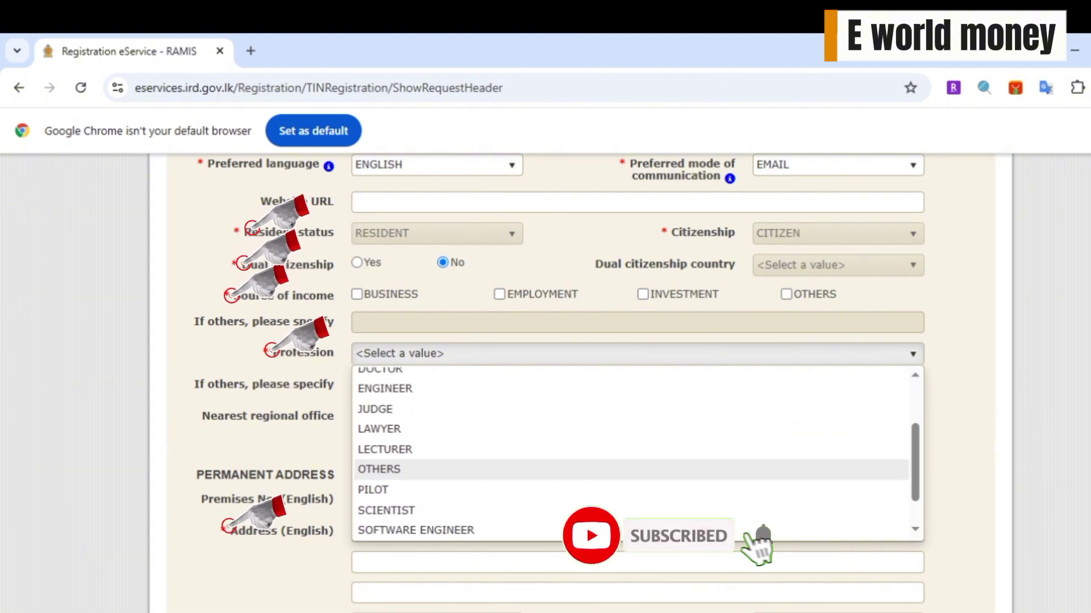
pyautogui.scroll(-1, 630, 449)
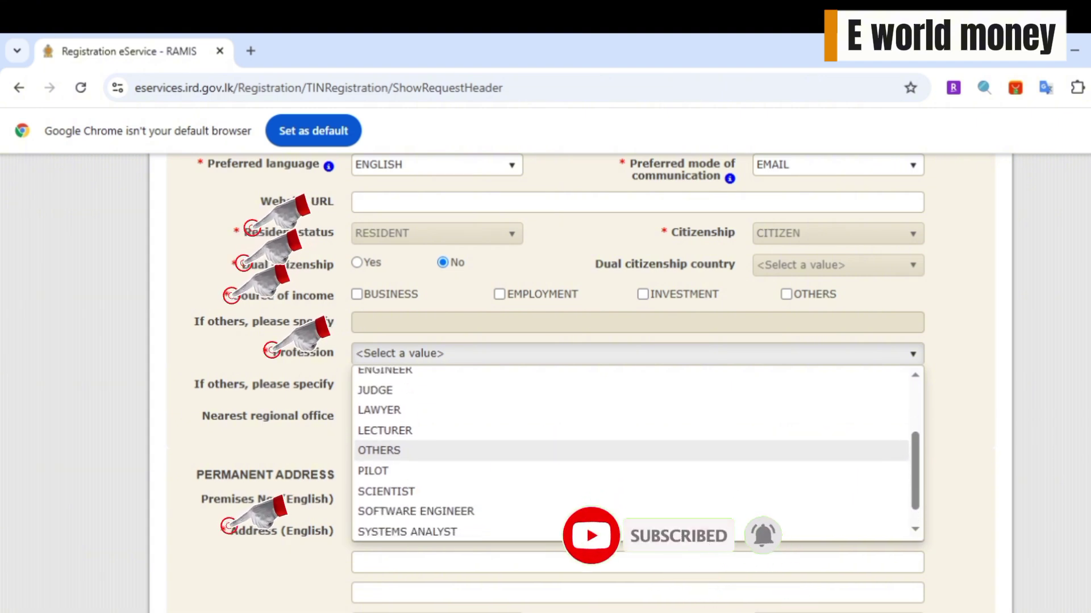
pyautogui.click(631, 451)
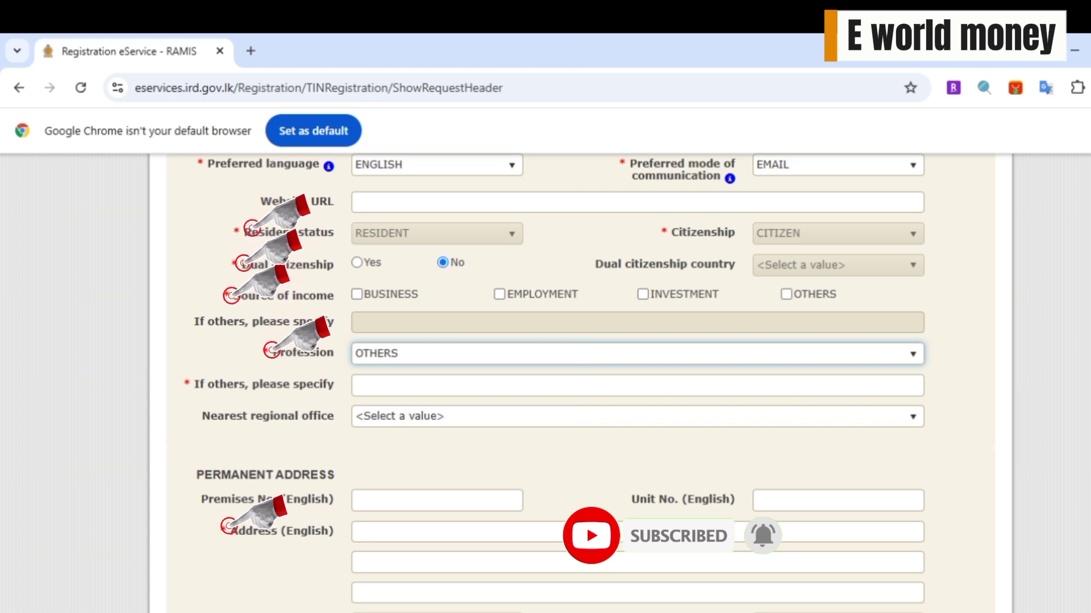
pyautogui.press('Tab')
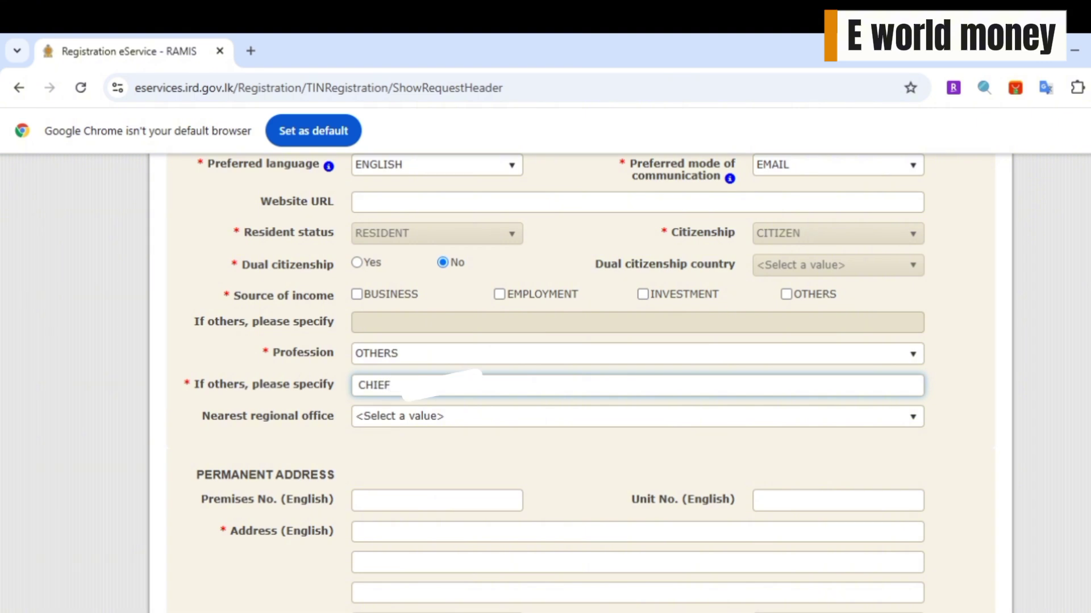
pyautogui.write('CHIEF CAS')
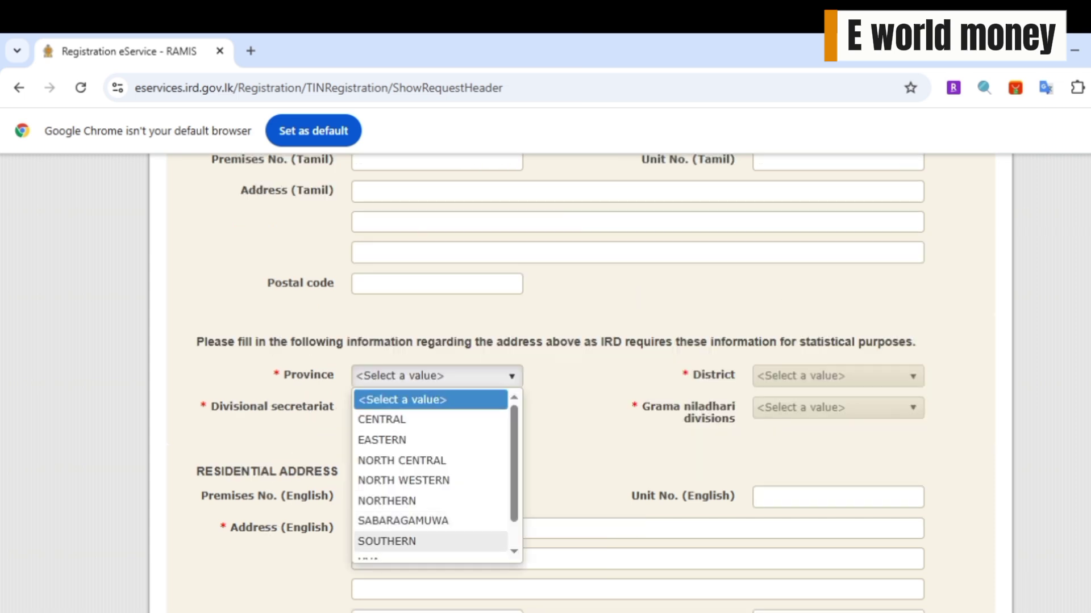
# - Set Province CENTRAL, District KANDY and Divisional secretariat HATHARALIYADDA
pyautogui.scroll(-1, 430, 532)
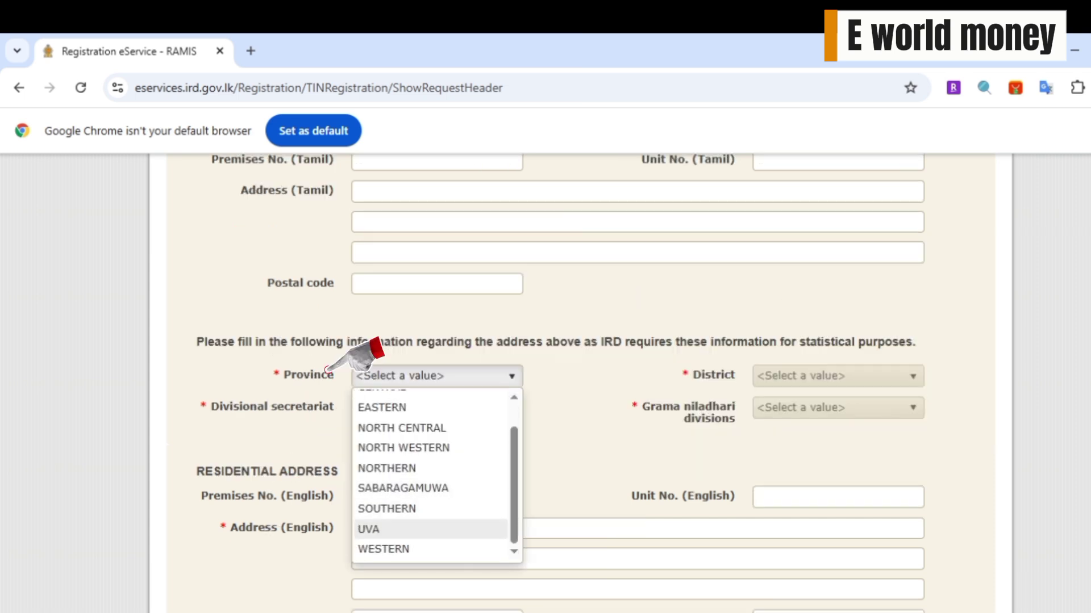
pyautogui.scroll(2, 430, 528)
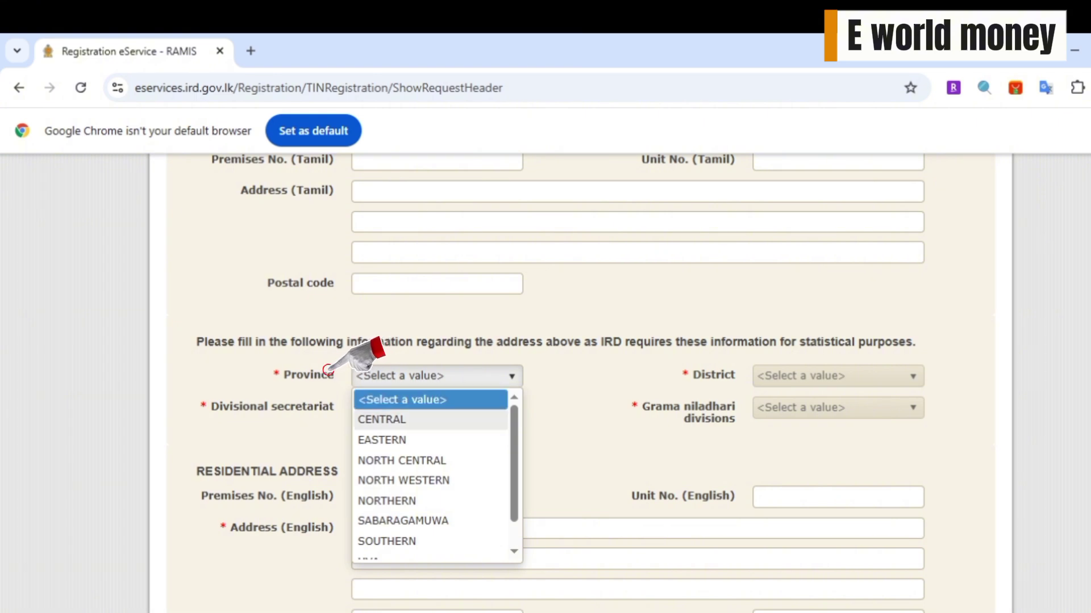
pyautogui.click(328, 370)
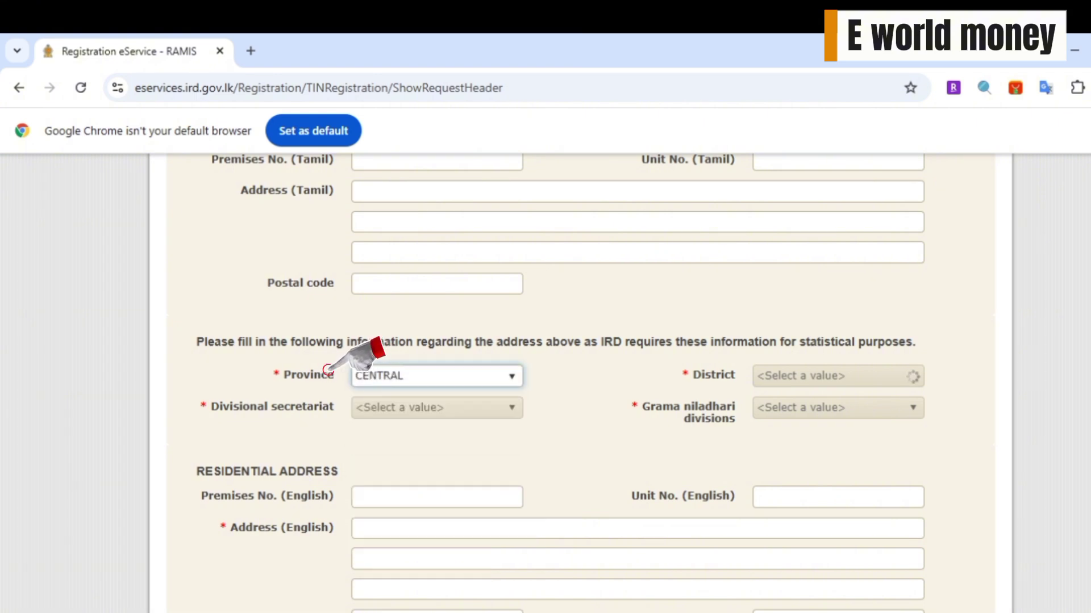
pyautogui.click(785, 367)
pyautogui.click(785, 367)
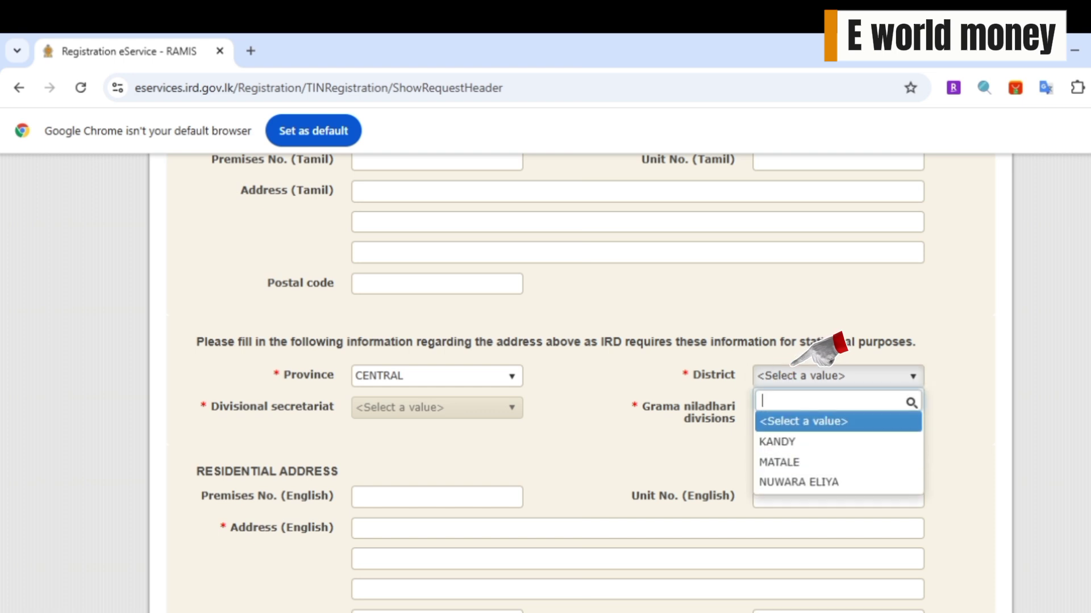
pyautogui.click(784, 442)
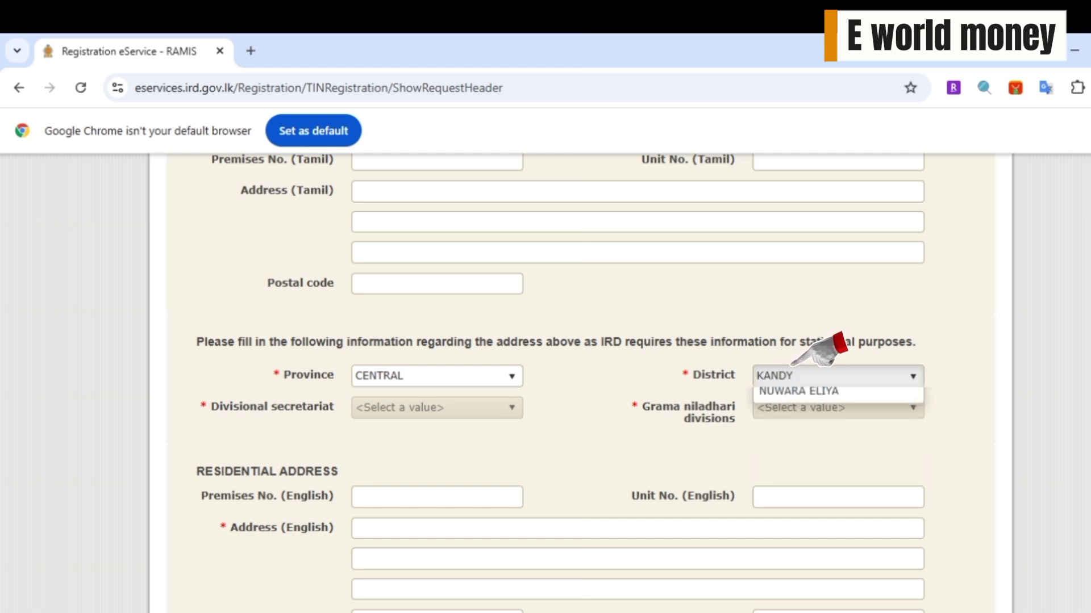
pyautogui.click(360, 406)
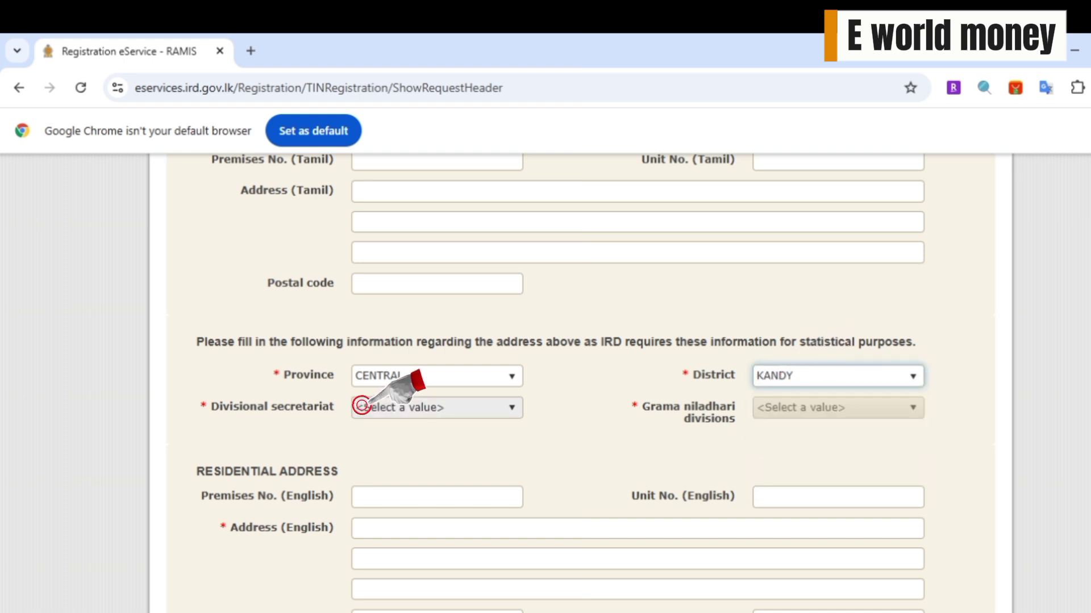
pyautogui.click(362, 406)
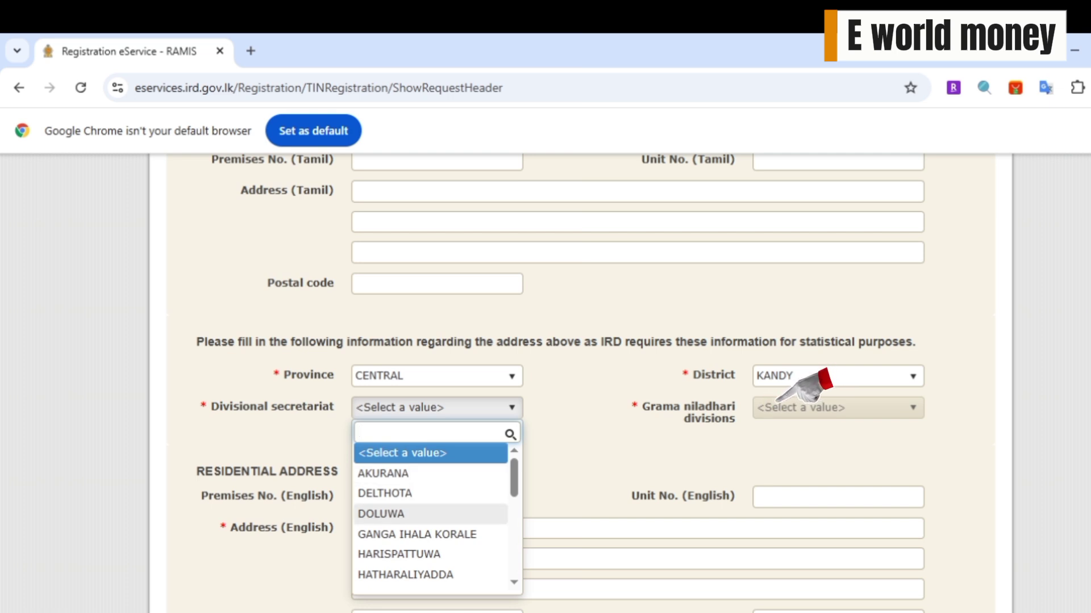
pyautogui.scroll(-1, 405, 500)
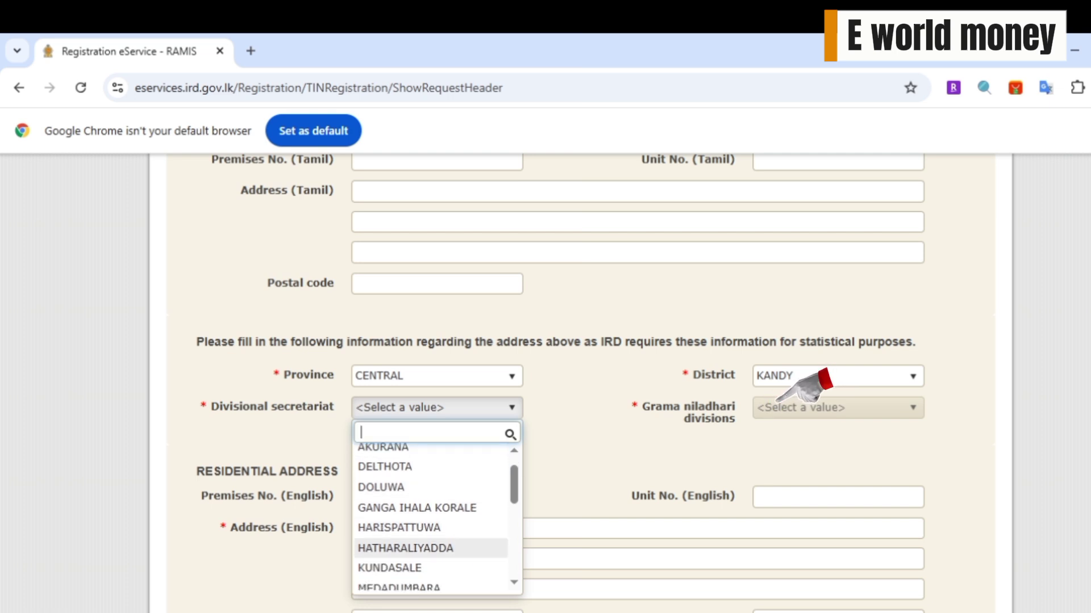
pyautogui.click(404, 547)
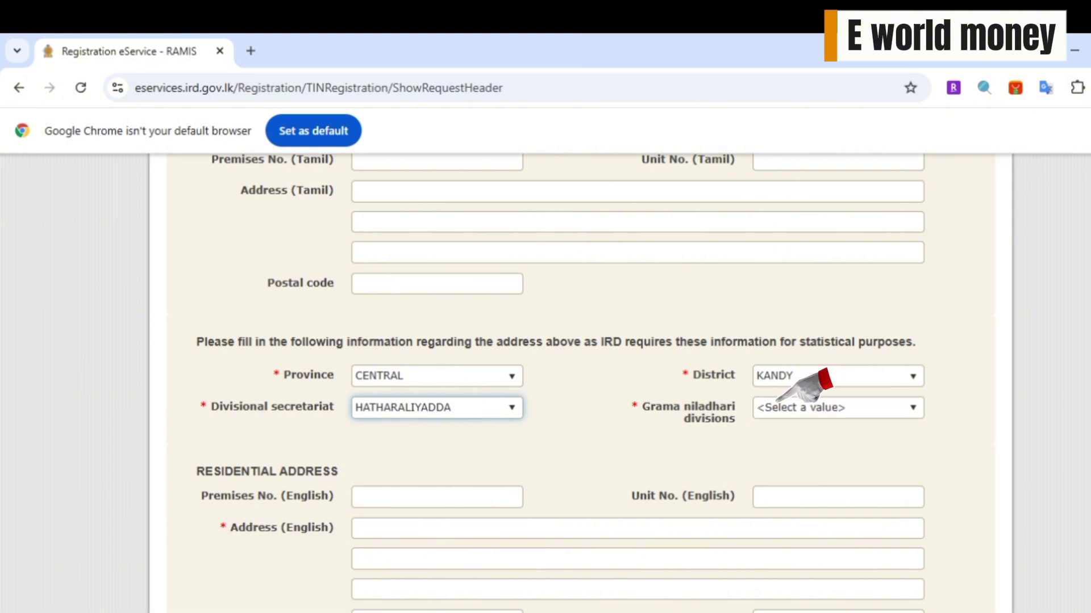
# - Open and scroll through the Grama niladhari divisions list
pyautogui.click(779, 404)
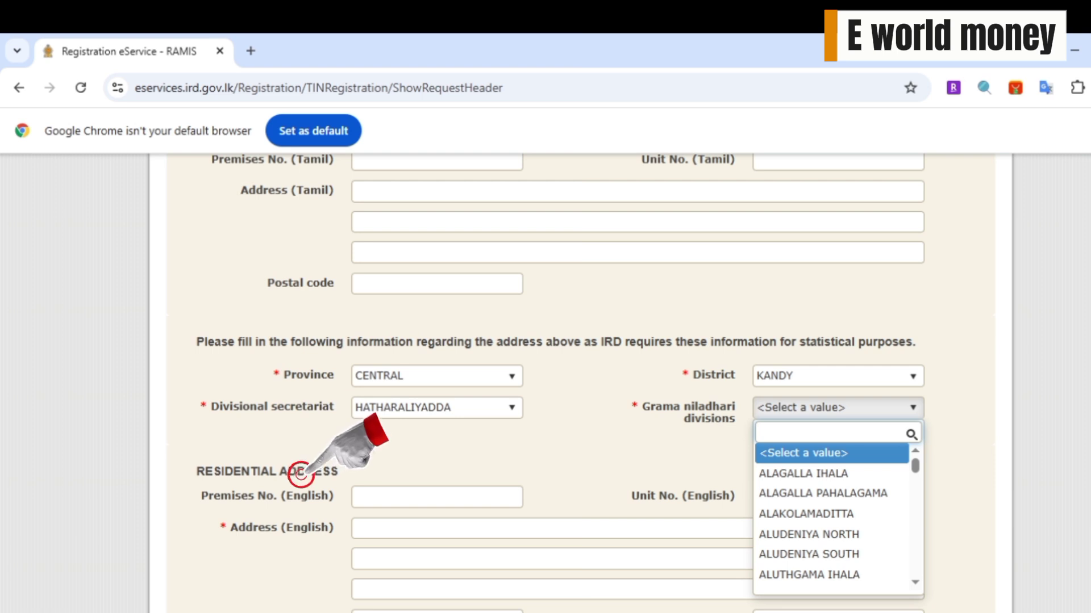
pyautogui.scroll(-1, 818, 509)
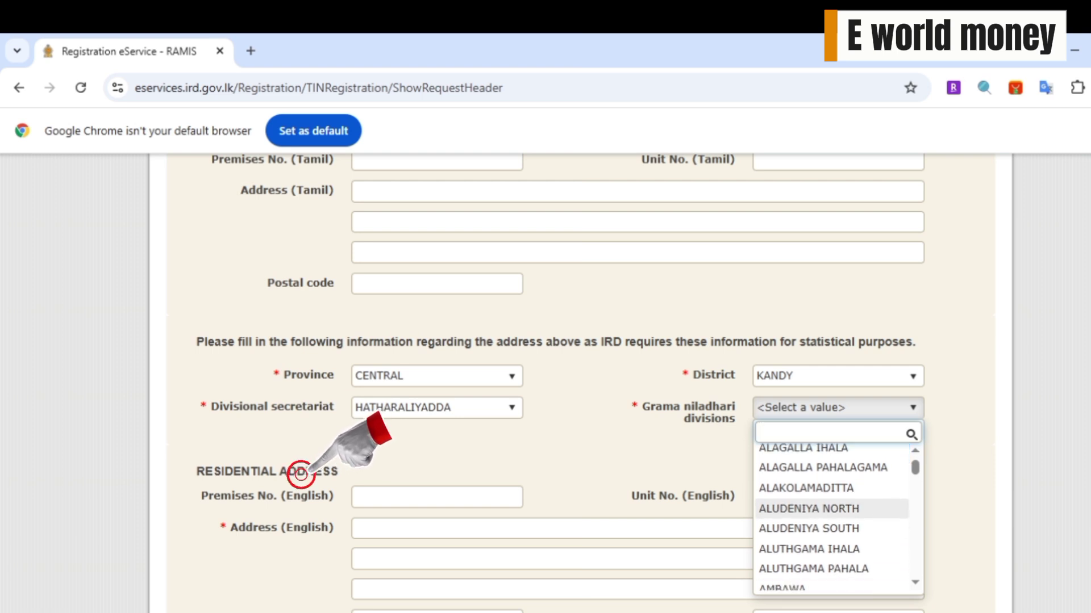
pyautogui.scroll(-4, 833, 517)
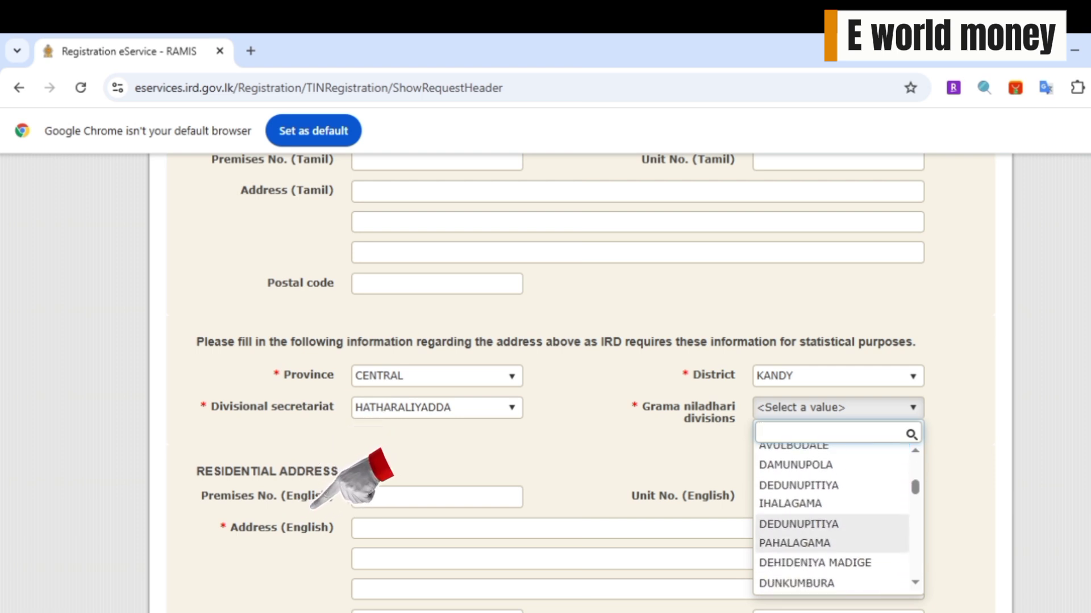
pyautogui.scroll(-1, 832, 534)
pyautogui.scroll(-1, 832, 534)
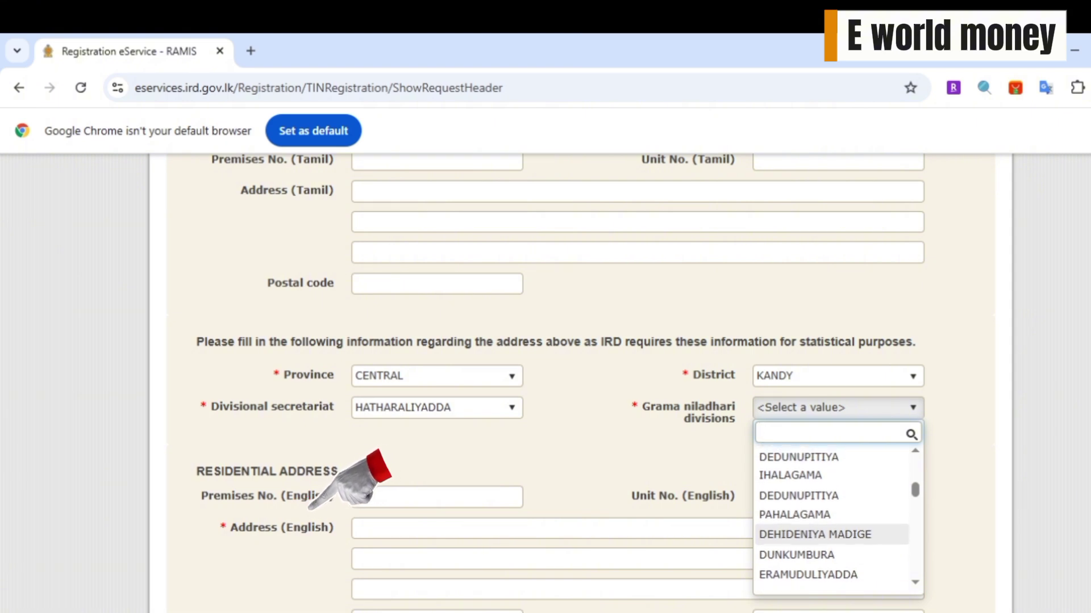
pyautogui.scroll(-2, 832, 517)
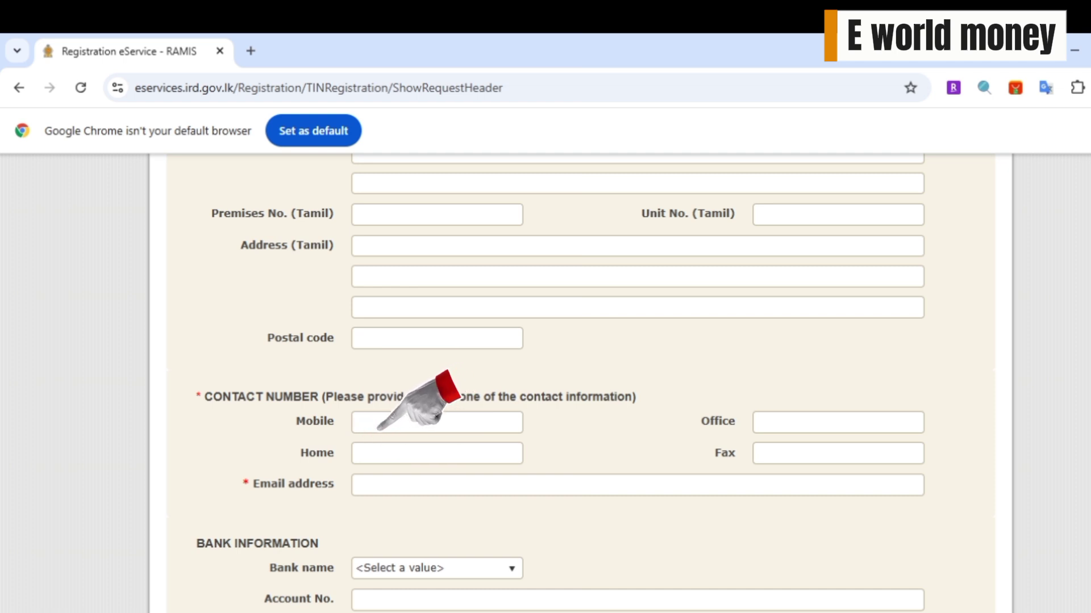
# - Enter the applicant's mobile number and fill the e-mail address from autofill
pyautogui.click(398, 423)
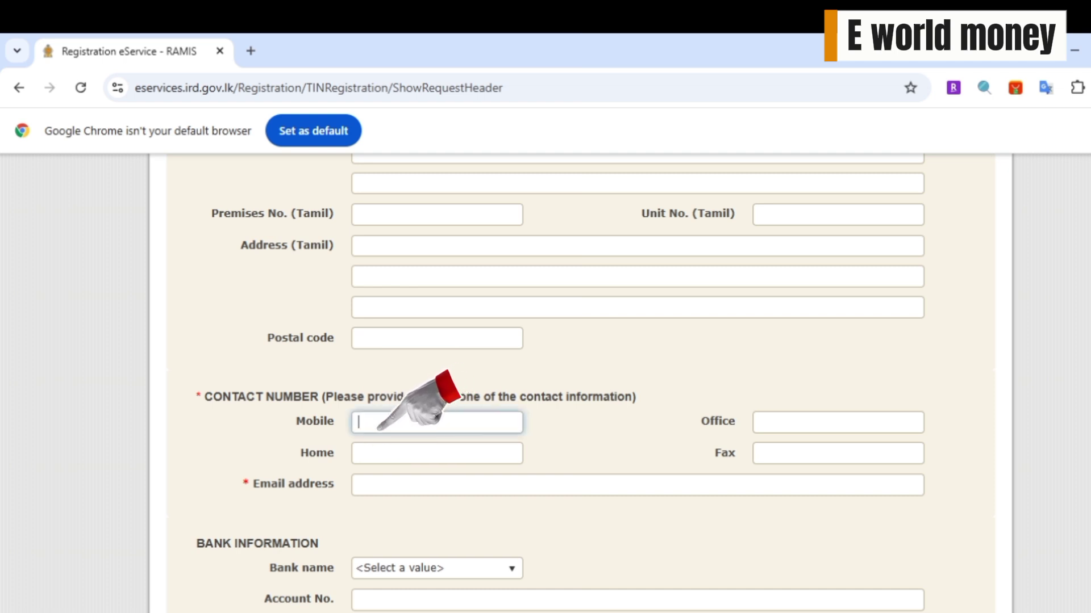
pyautogui.write('0702')
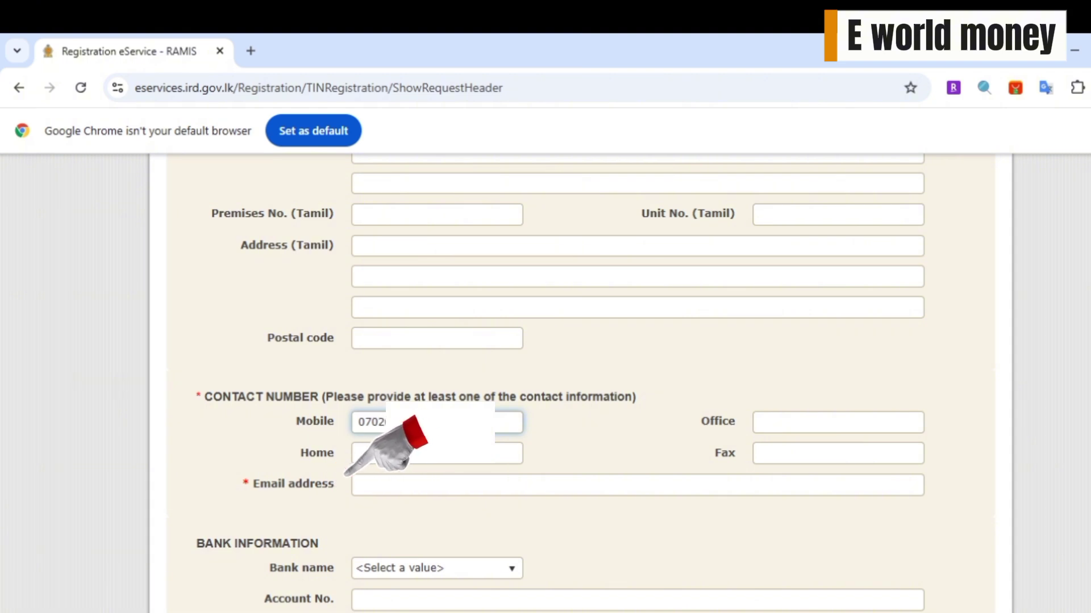
pyautogui.click(359, 484)
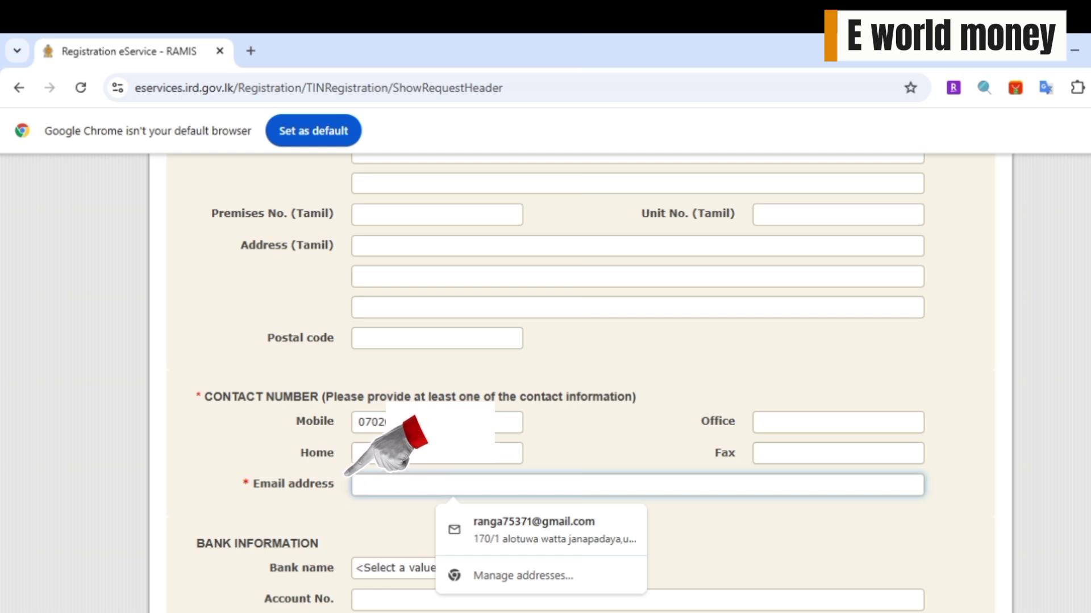
pyautogui.press('Down')
pyautogui.press('Return')
pyautogui.scroll(-4, 545, 381)
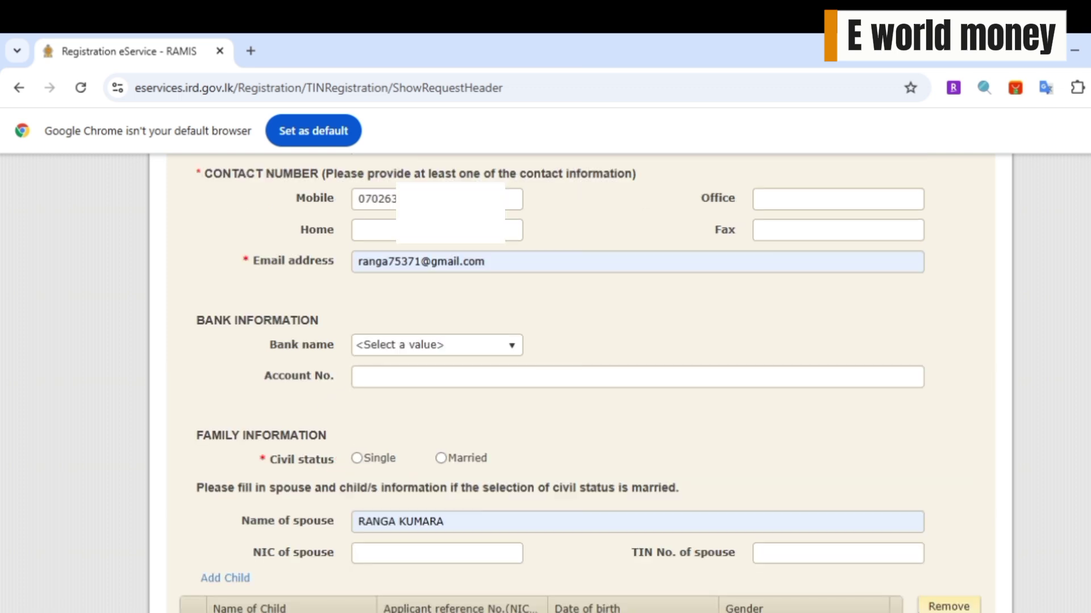
# - Set civil status to Married and correct the spouse's name
pyautogui.click(441, 458)
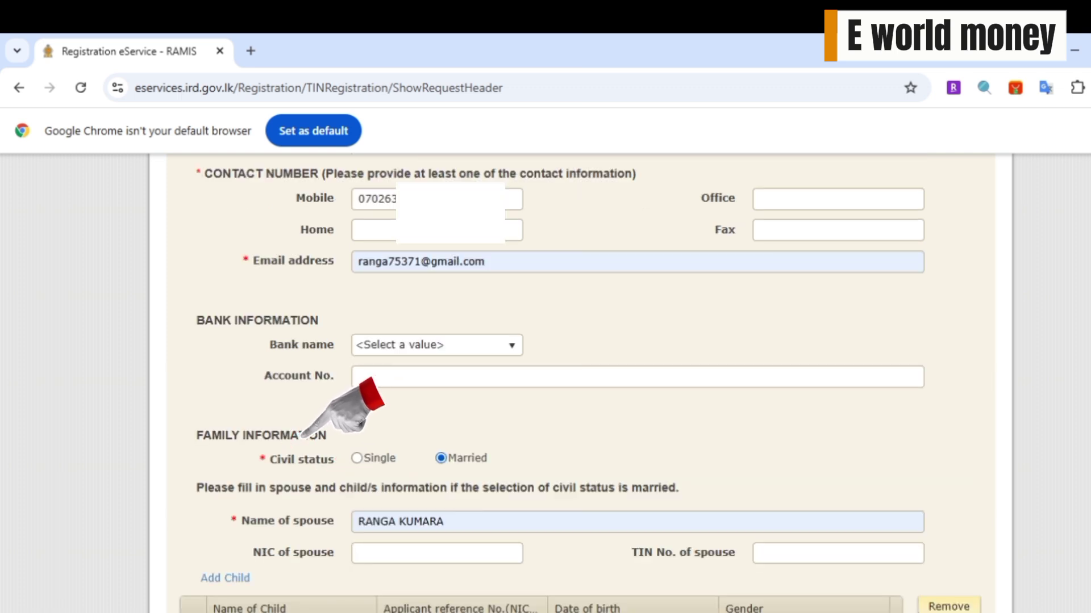
pyautogui.click(298, 437)
pyautogui.click(447, 458)
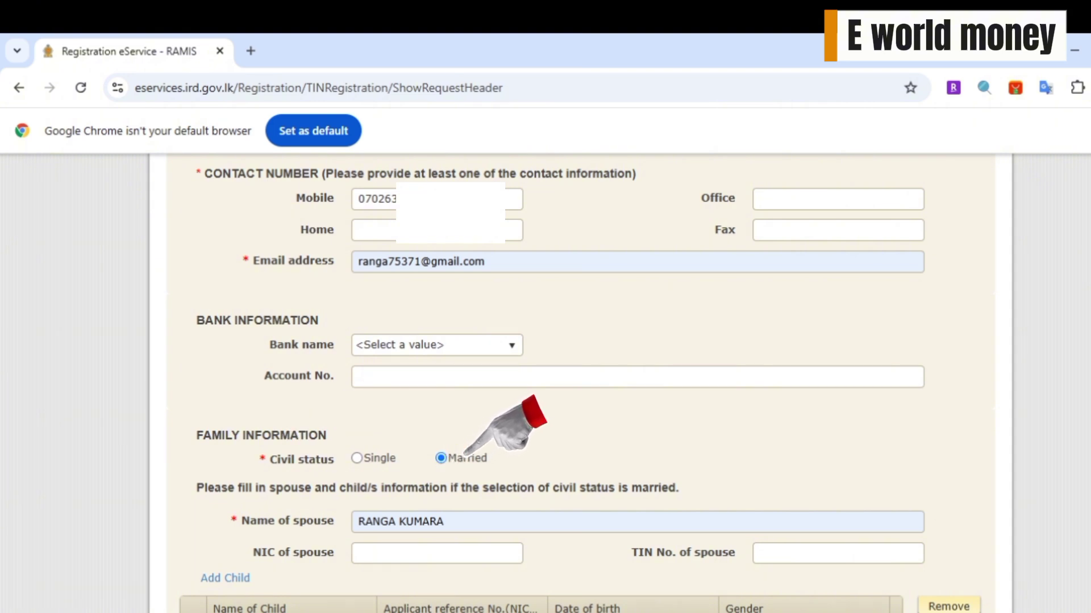
pyautogui.click(453, 508)
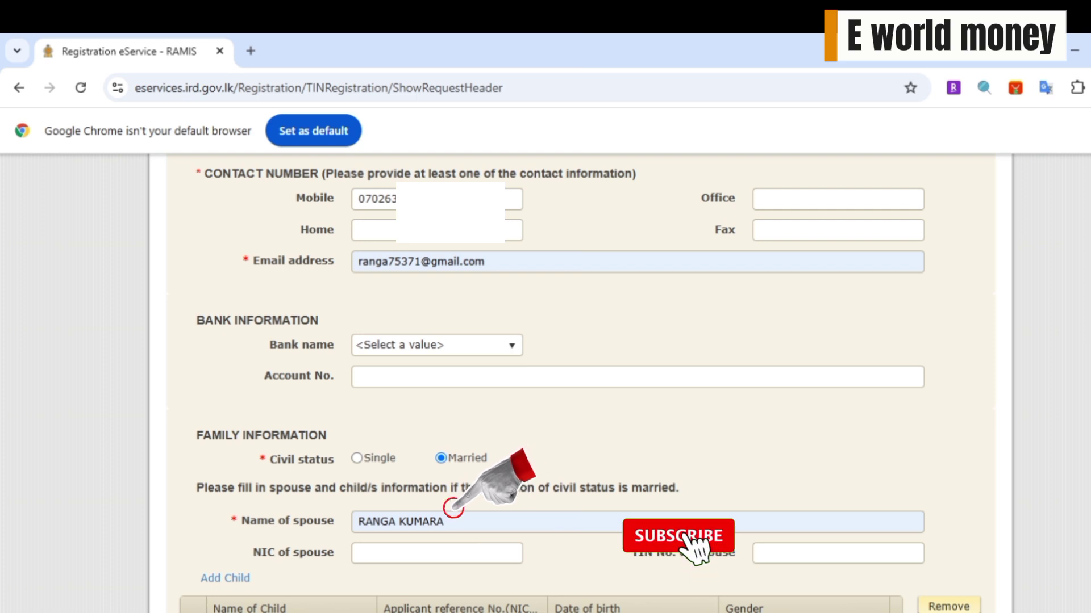
pyautogui.press('BackSpace')
pyautogui.press('BackSpace')
pyautogui.press('BackSpace')
pyautogui.press('BackSpace')
pyautogui.press('BackSpace')
pyautogui.press('BackSpace')
pyautogui.press('BackSpace')
pyautogui.press('BackSpace')
pyautogui.press('BackSpace')
pyautogui.press('BackSpace')
pyautogui.press('BackSpace')
pyautogui.press('BackSpace')
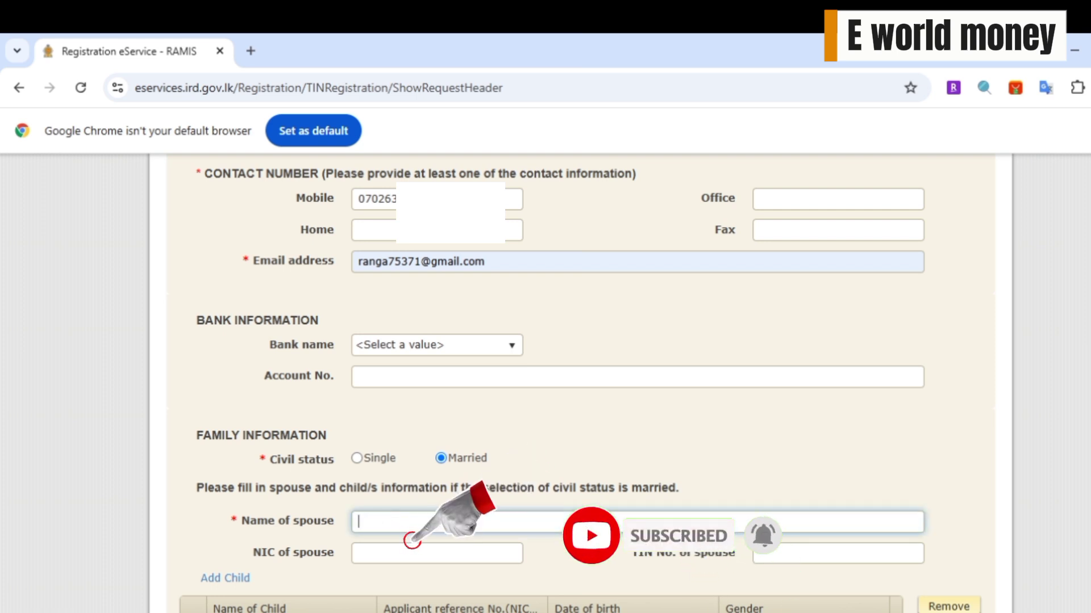
pyautogui.write('G.')
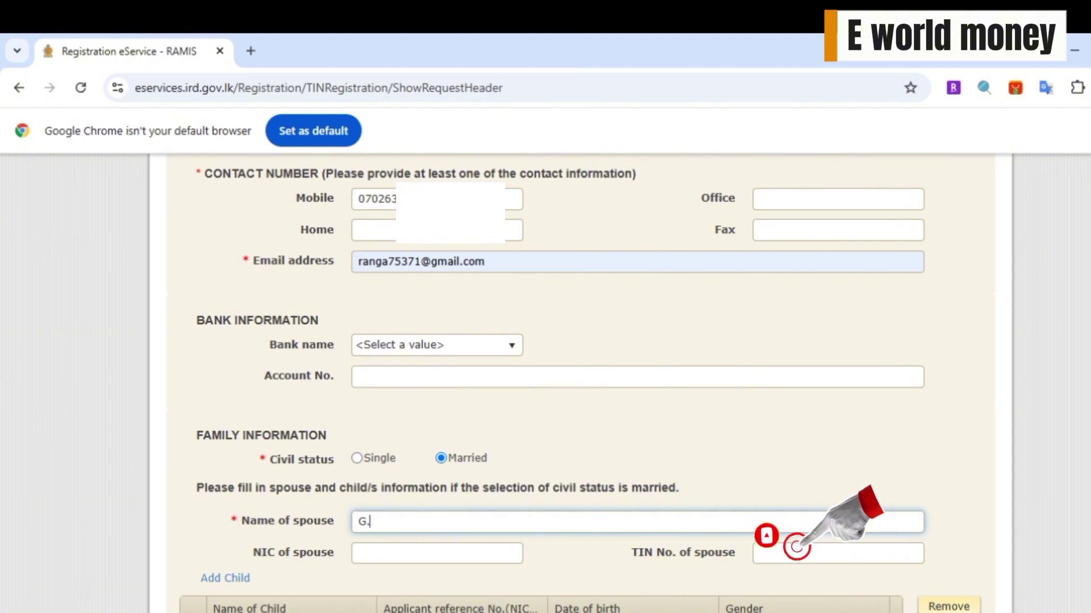
pyautogui.write('D.')
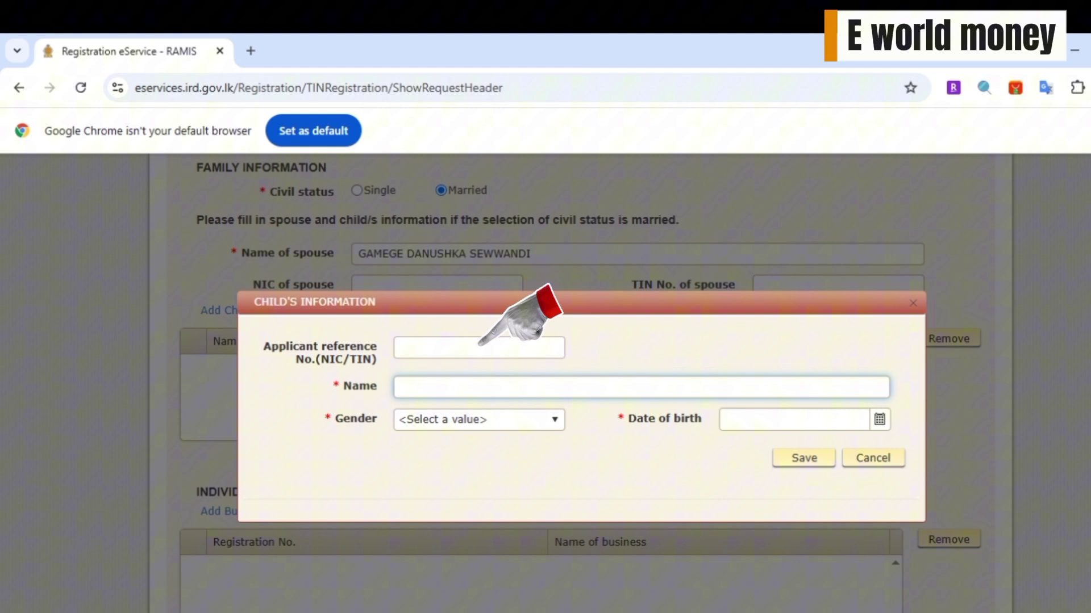
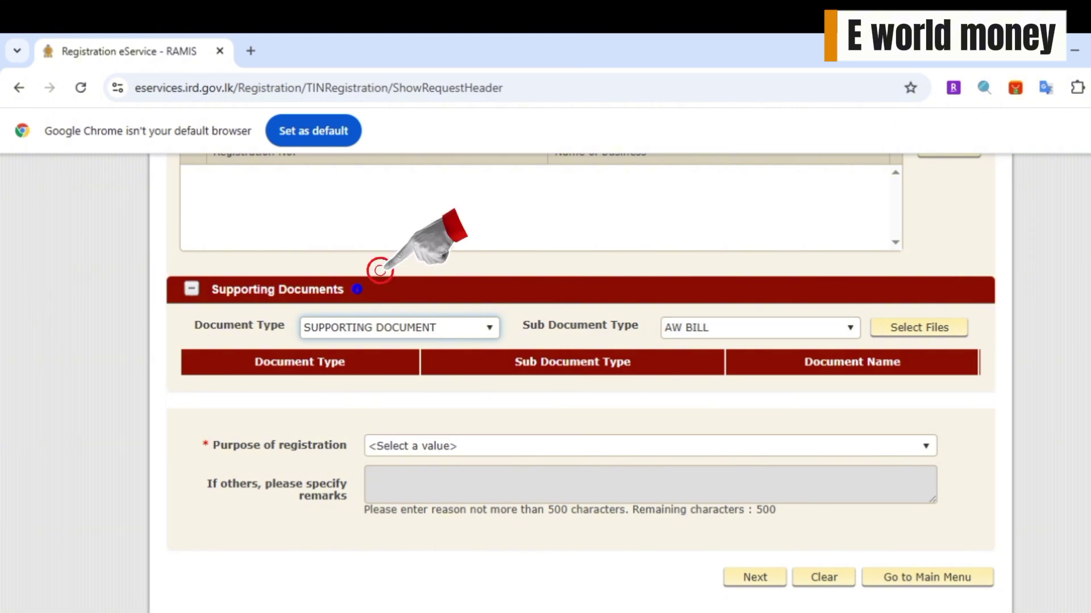
# - Attach both NIC images as NATIONAL IDENTITY CARD documents and continue to Confirmation
pyautogui.click(760, 328)
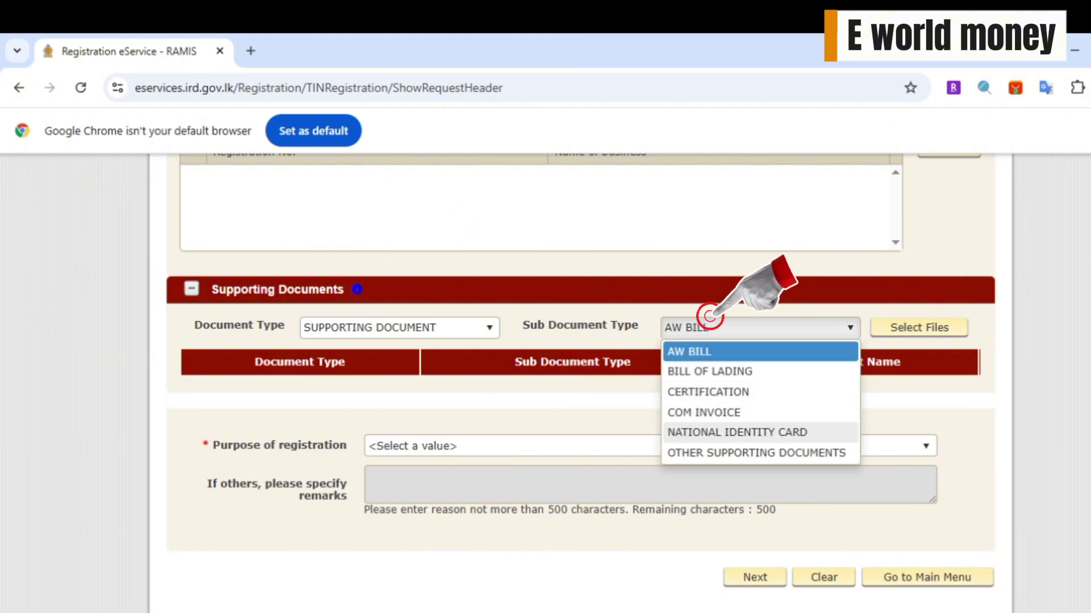
pyautogui.click(737, 432)
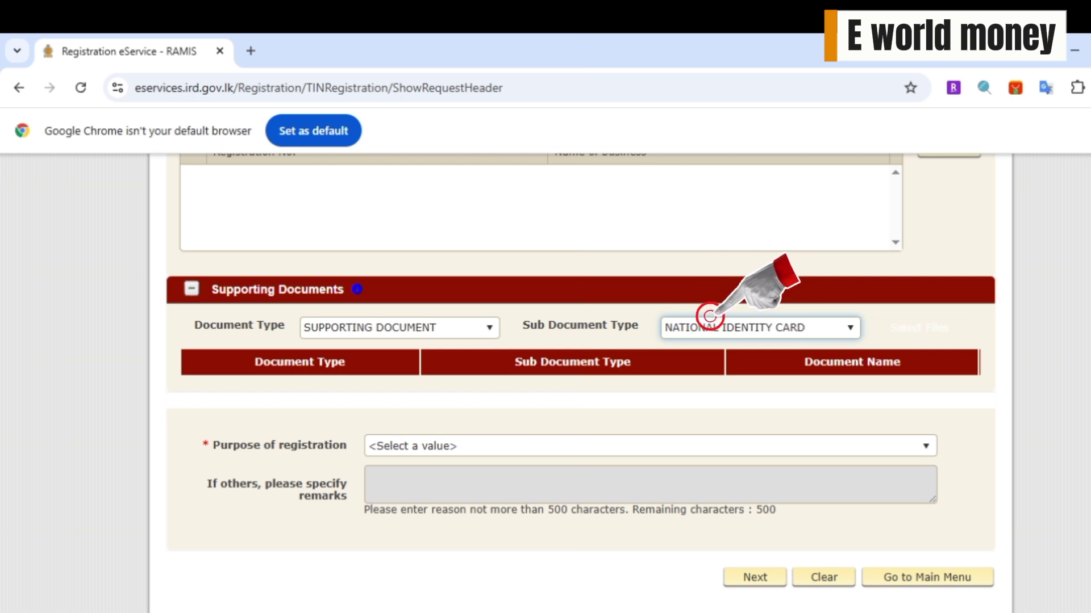
pyautogui.click(944, 329)
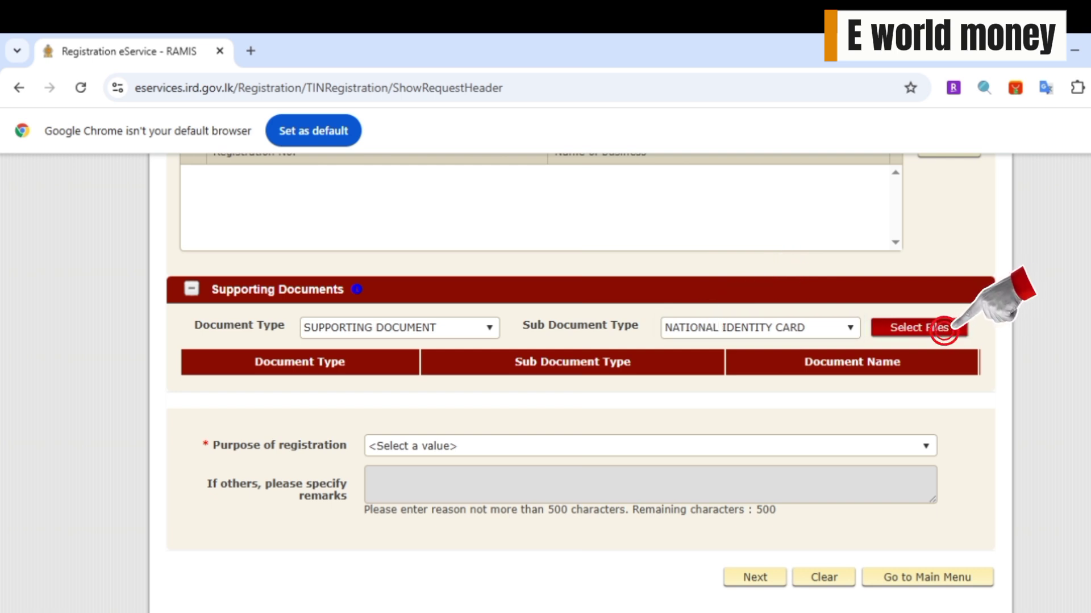
pyautogui.click(944, 331)
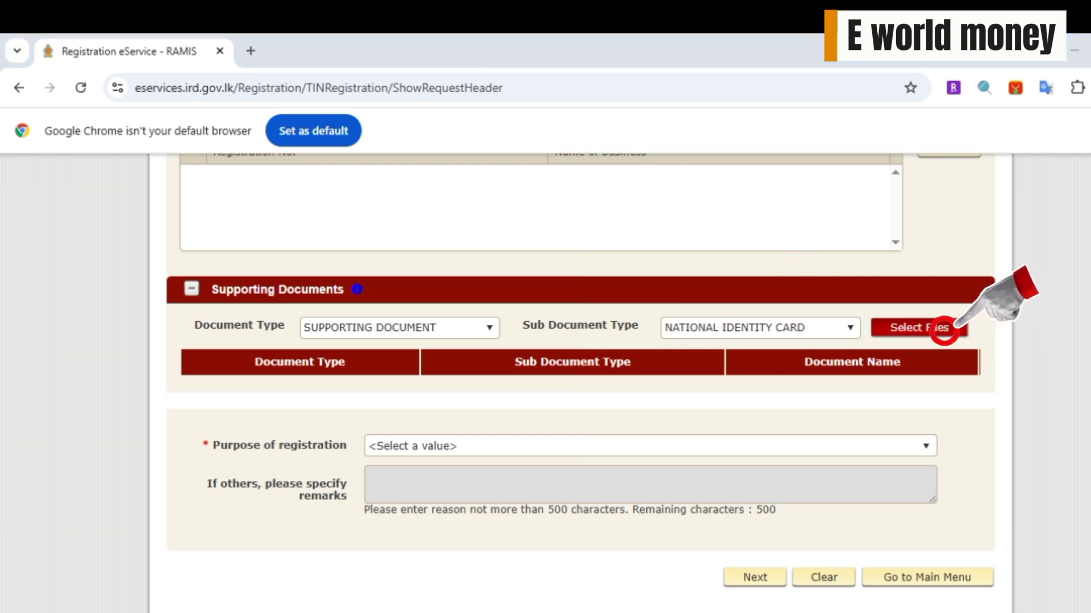
pyautogui.click(944, 330)
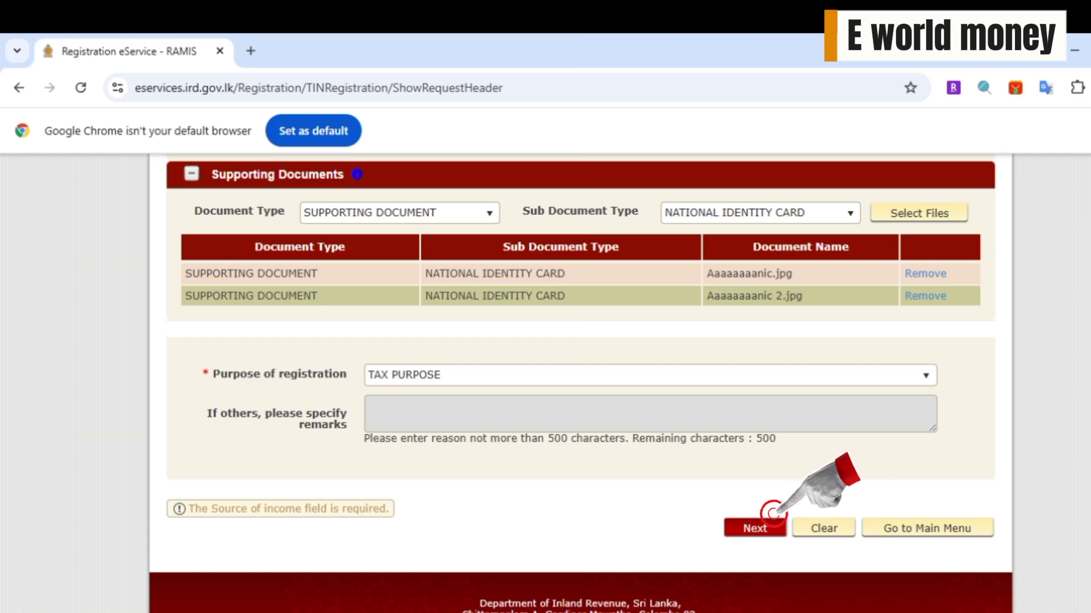
pyautogui.click(754, 528)
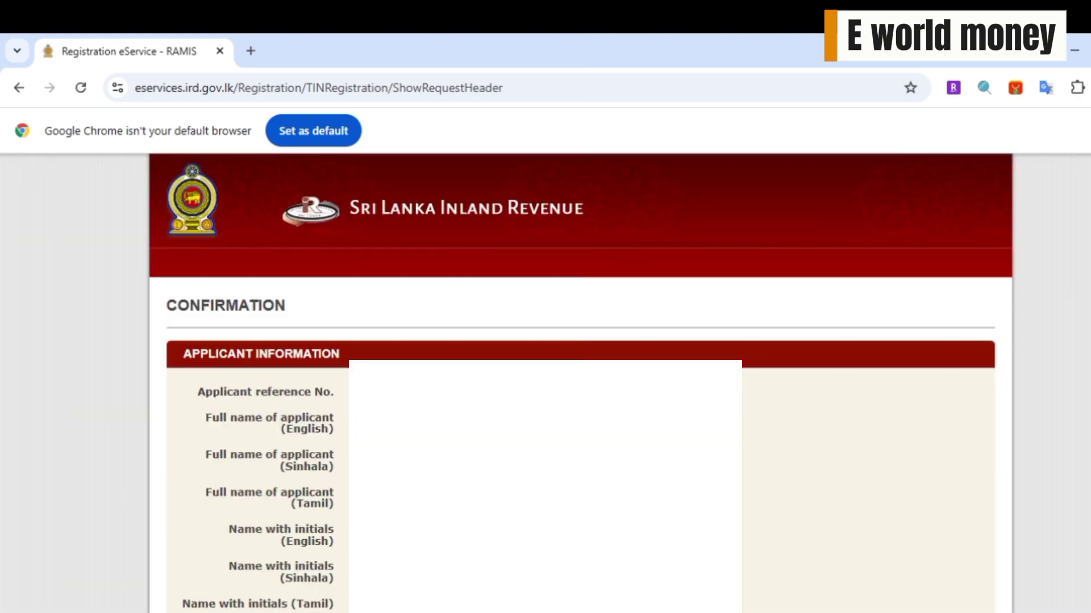
# - Review the Confirmation page and enter the applicant's name in the declaration
pyautogui.scroll(-4, 580, 384)
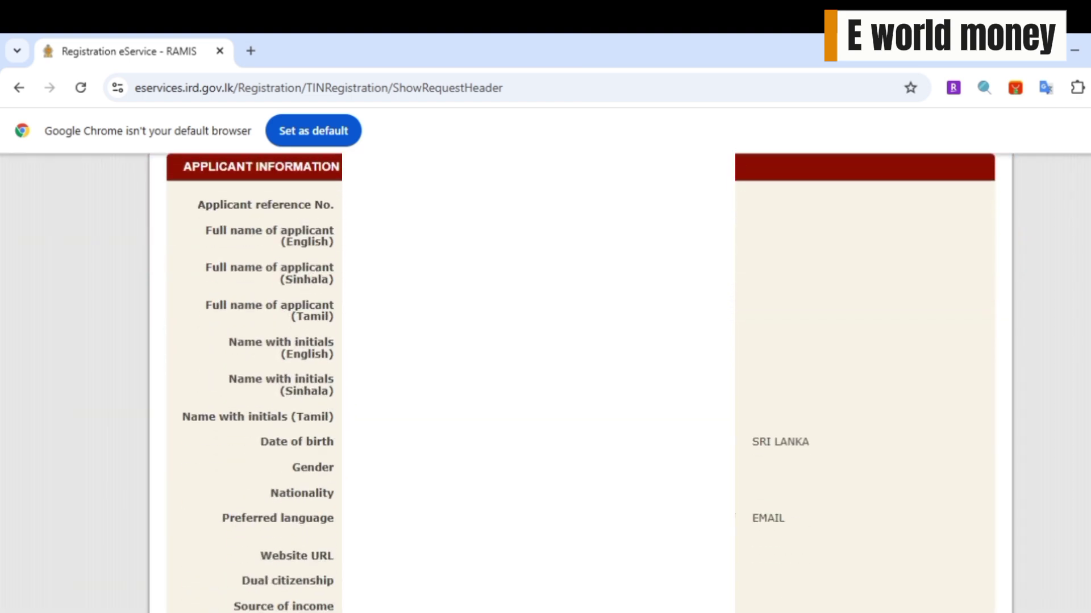
pyautogui.scroll(-6, 579, 384)
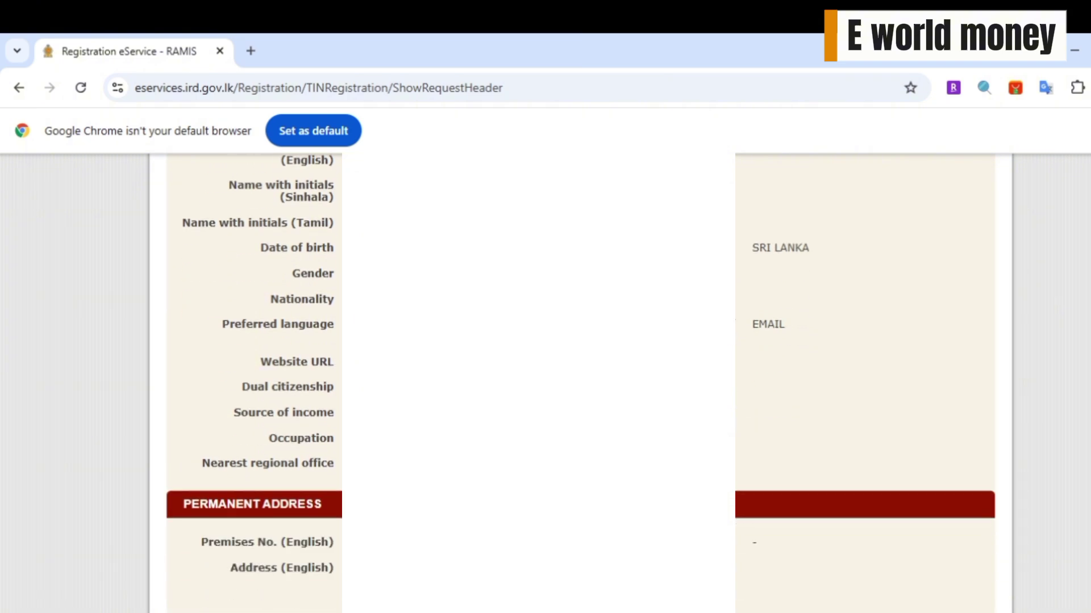
pyautogui.scroll(-3, 579, 383)
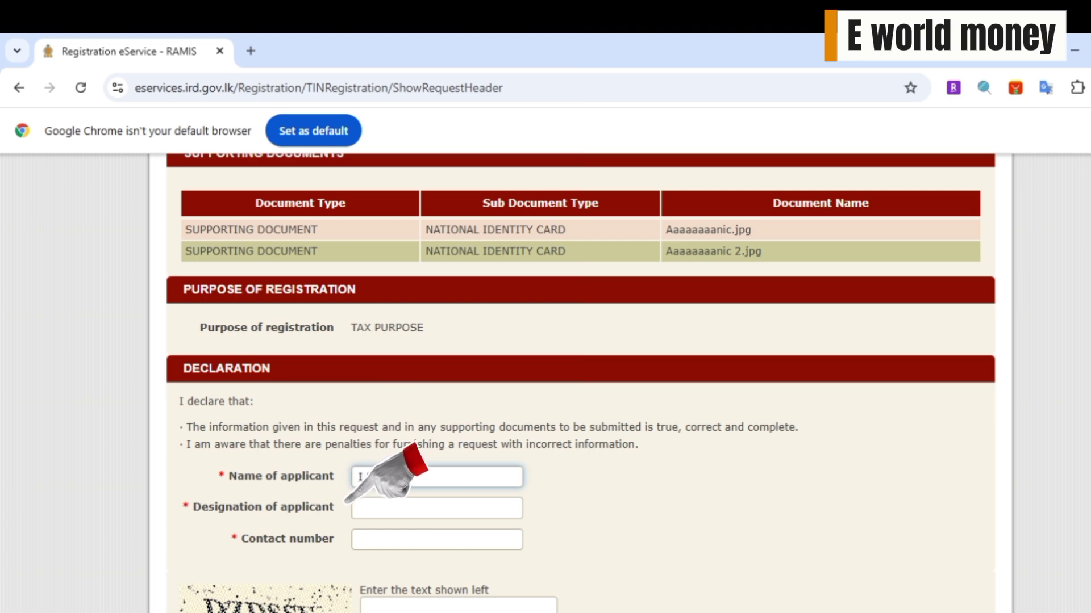
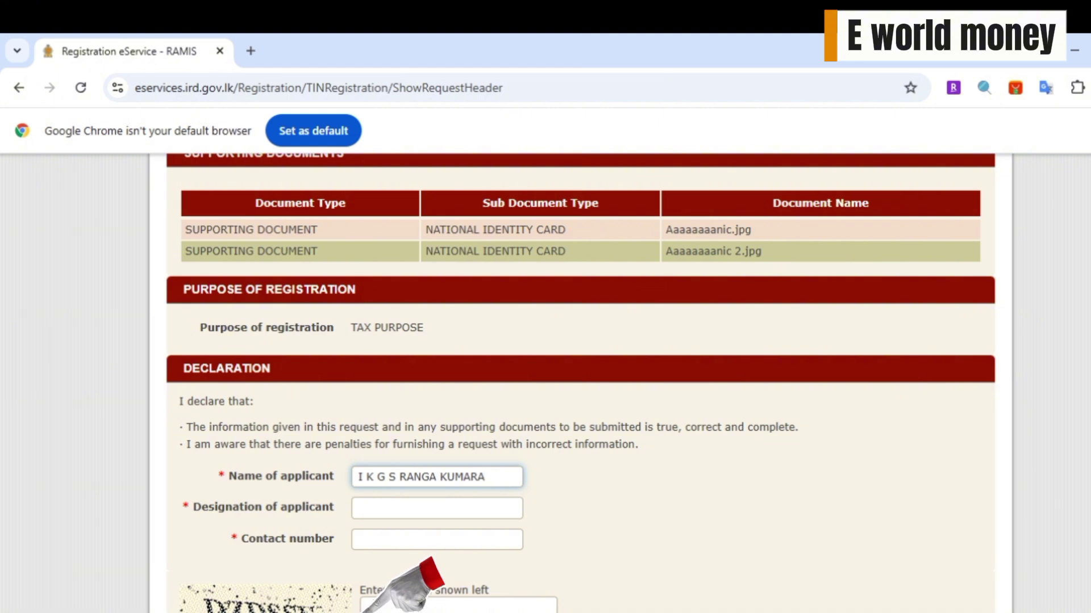
pyautogui.click(364, 508)
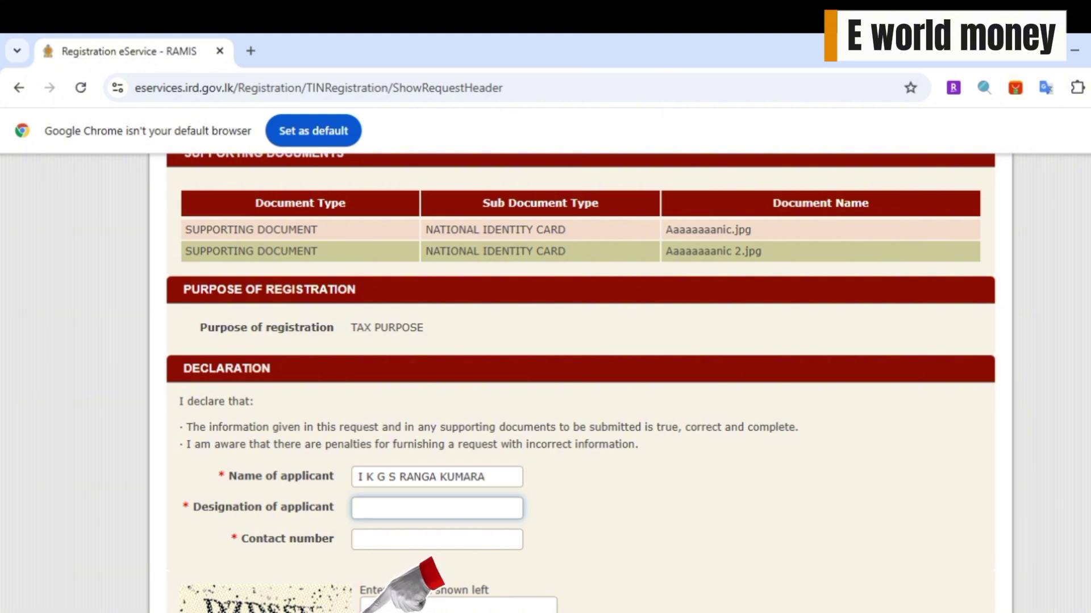